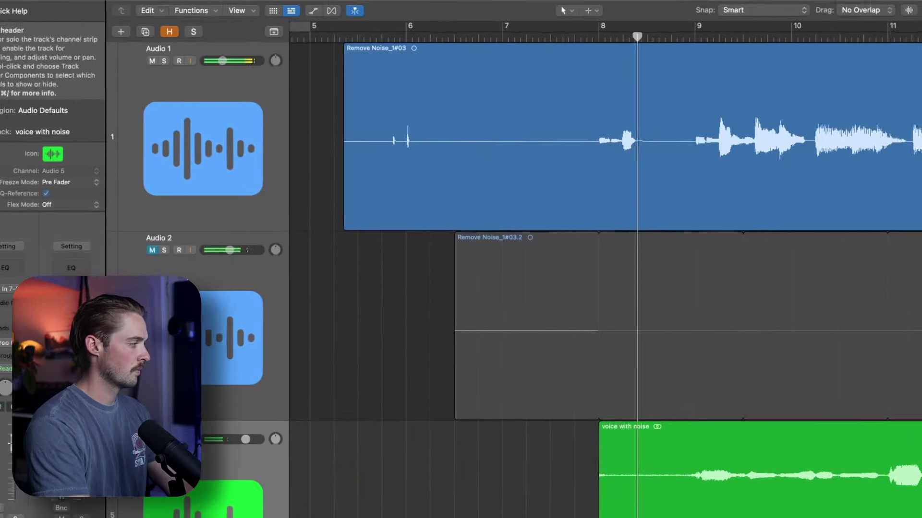
- Solo the Audio 1 guitar and replay it from about bar 6.9 to hear its noise
{"action": "key", "text": "s"}
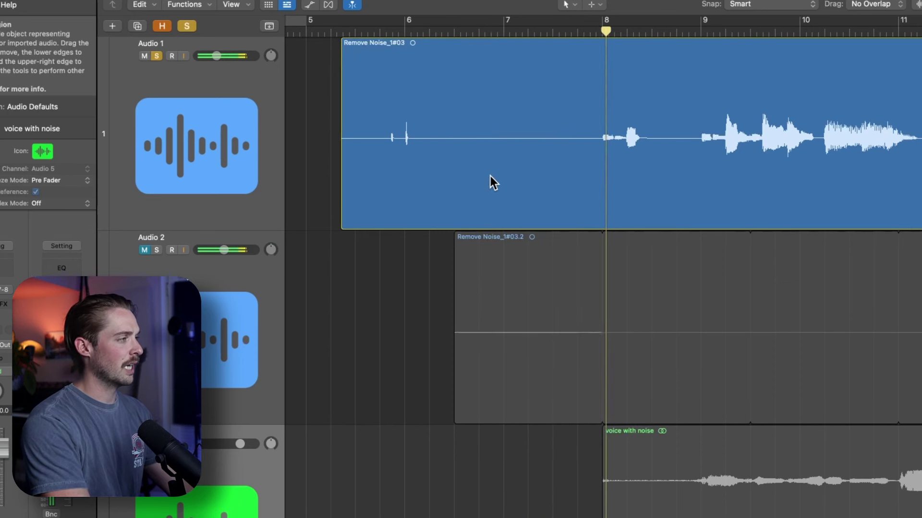
{"action": "key", "text": "space"}
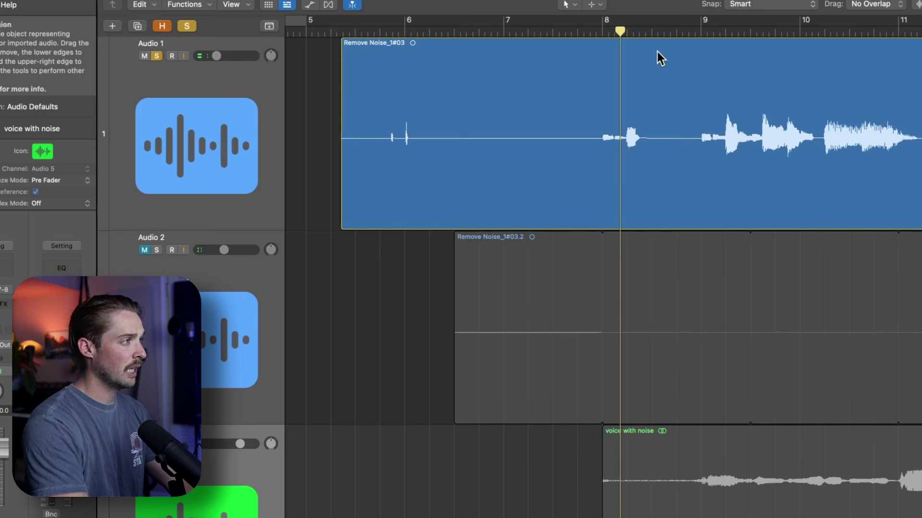
{"action": "left_click_drag", "start_coordinate": [621, 32], "coordinate": [494, 31]}
{"action": "key", "text": "space"}
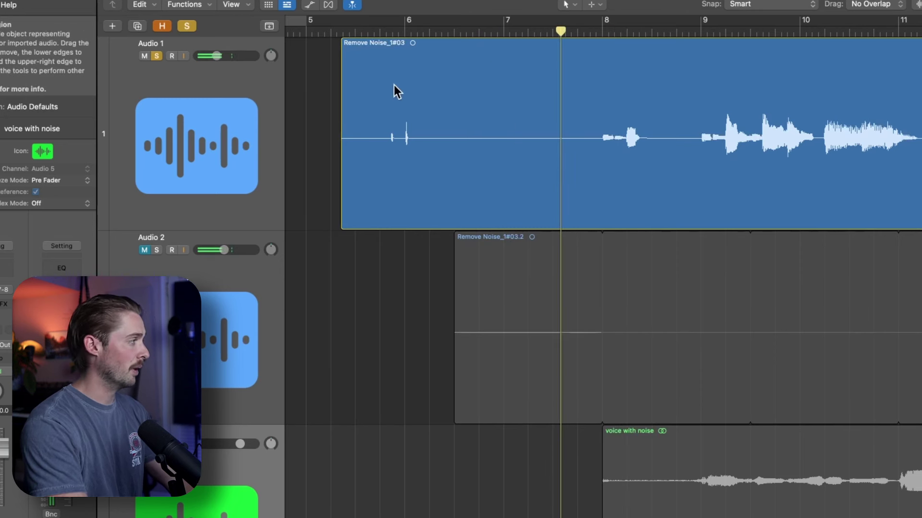
{"action": "left_click", "coordinate": [230, 135]}
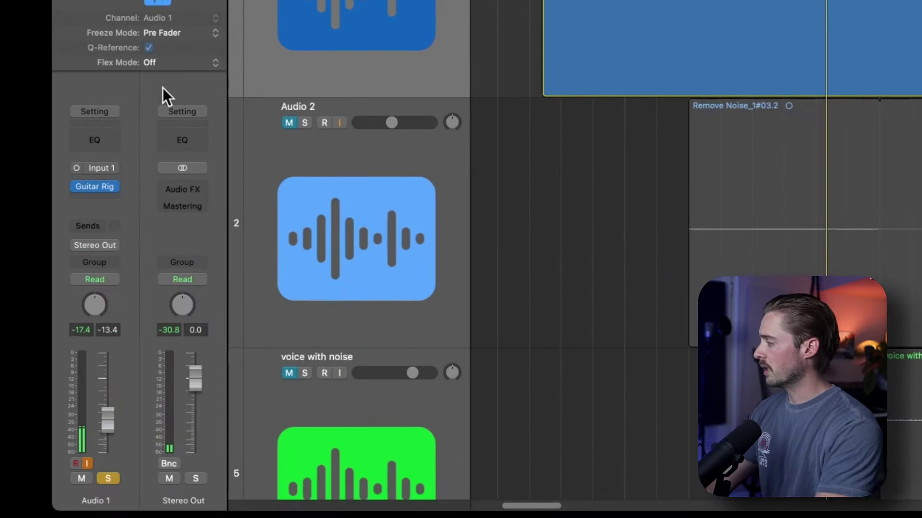
{"action": "left_click", "coordinate": [104, 183]}
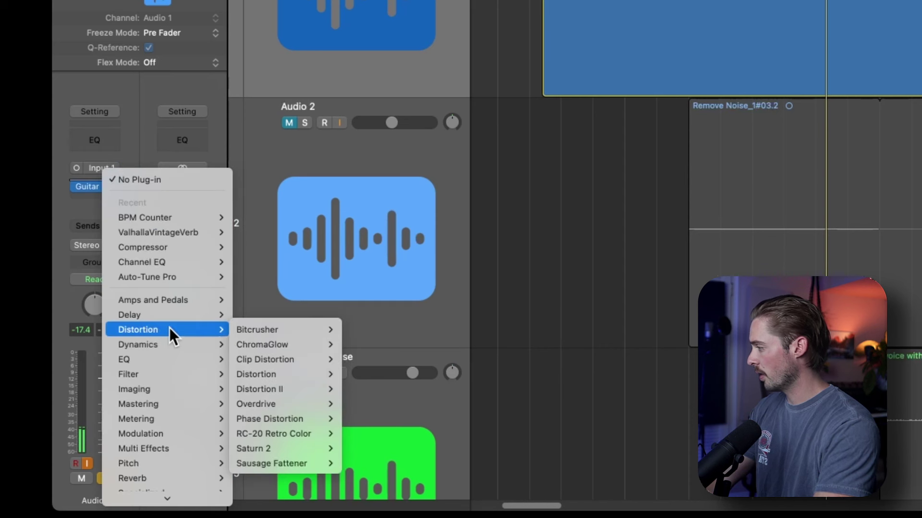
- Insert a mono Noise Gate from the Dynamics plug-ins on the Audio 1 channel
{"action": "mouse_move", "coordinate": [163, 348]}
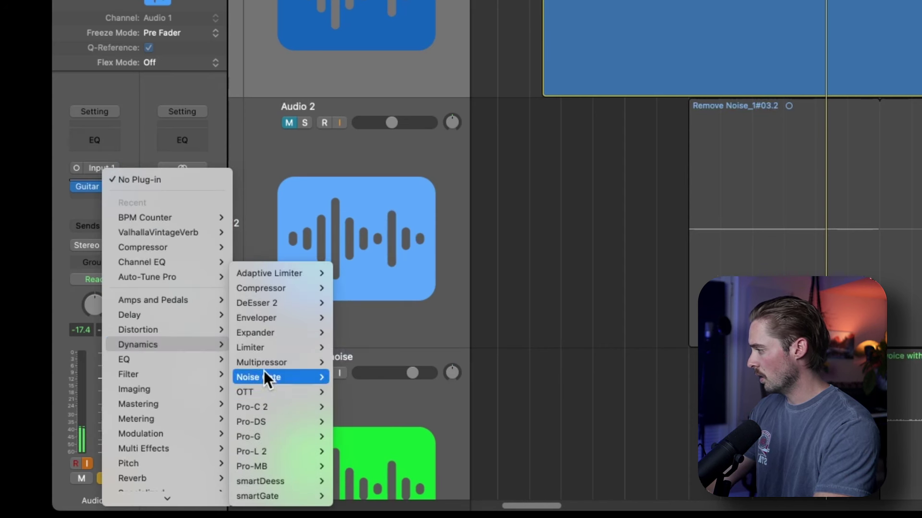
{"action": "left_click", "coordinate": [342, 376]}
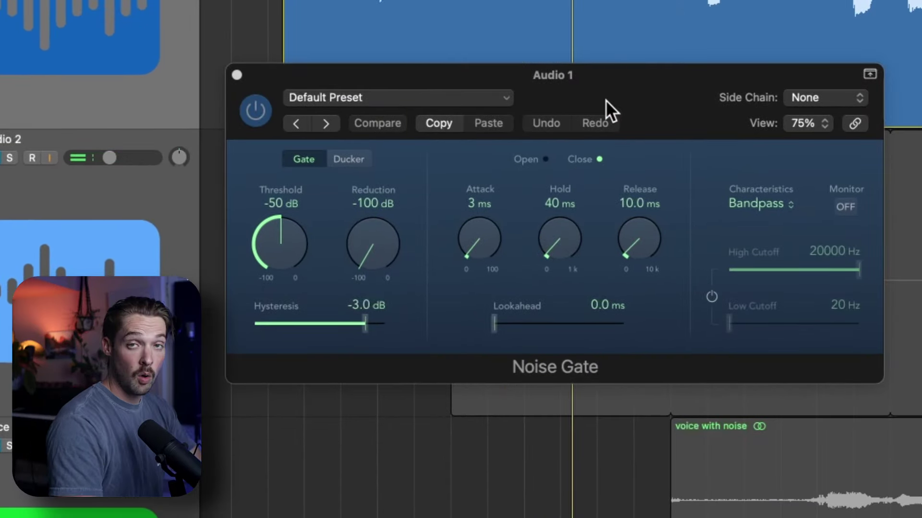
- Play the guitar and raise the Noise Gate threshold from -68 to -46 dB while listening
{"action": "key", "text": "space"}
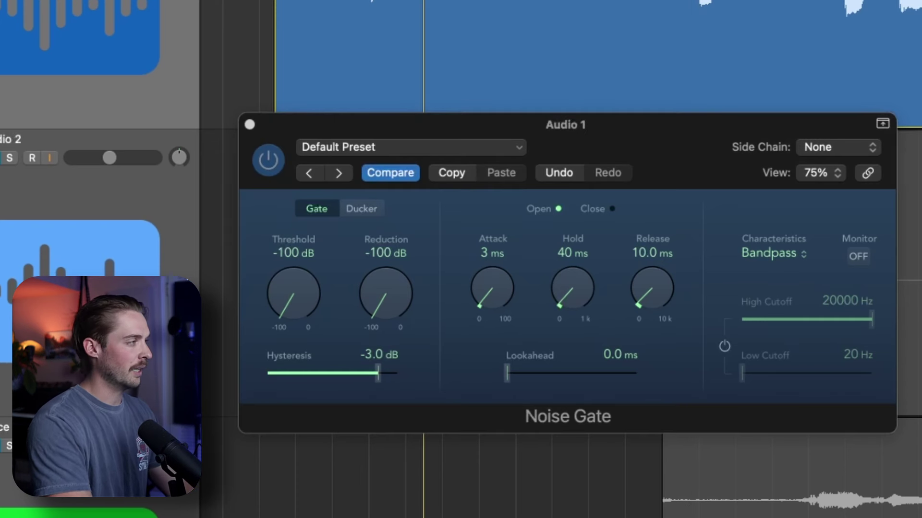
{"action": "left_click", "coordinate": [297, 276]}
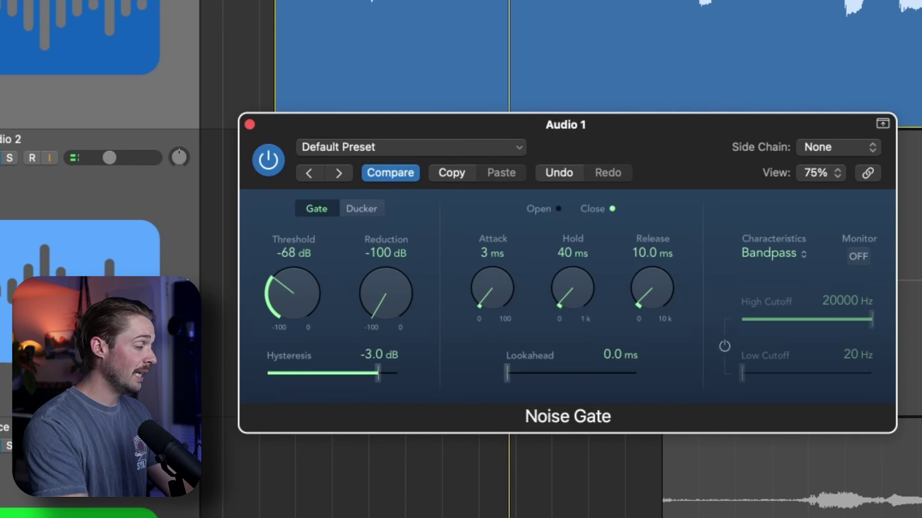
{"action": "key", "text": "space"}
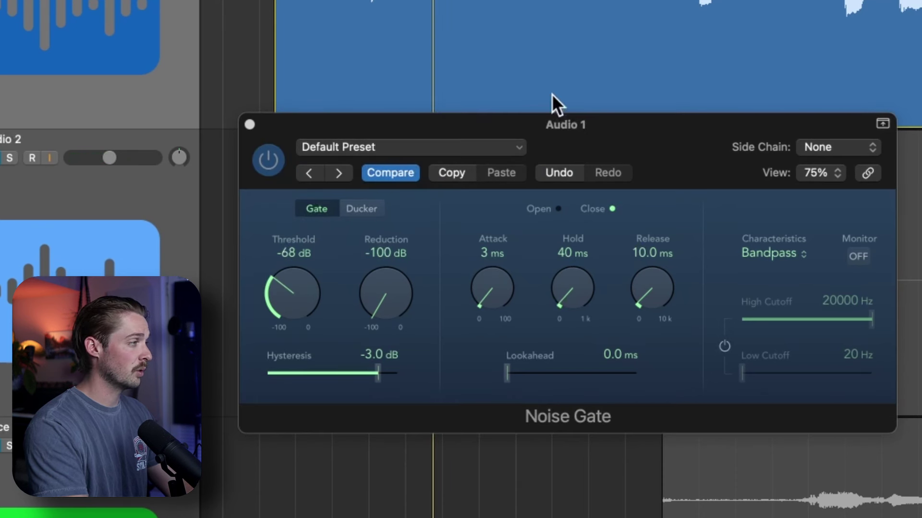
{"action": "key", "text": "space"}
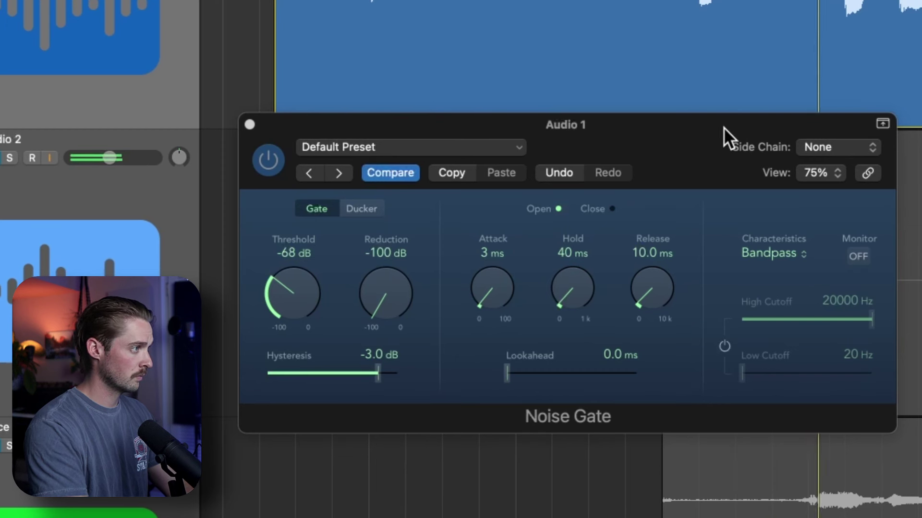
{"action": "key", "text": "space"}
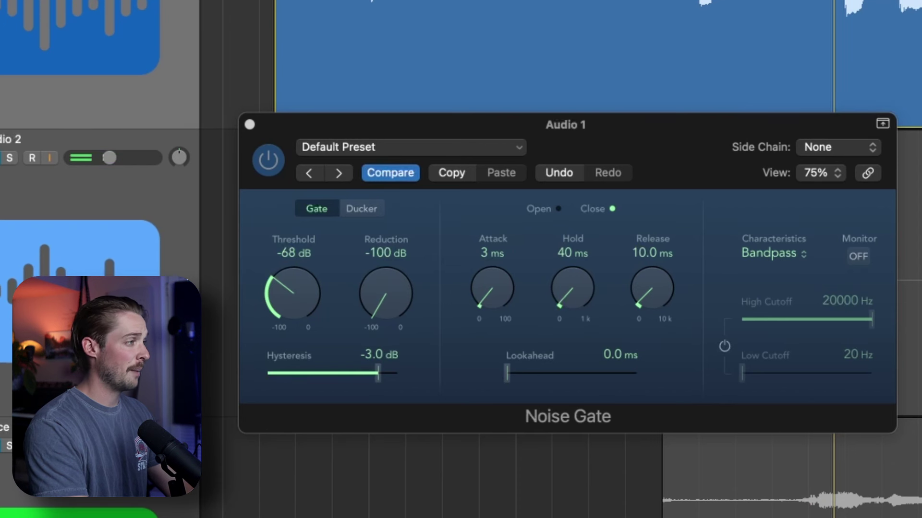
{"action": "left_click_drag", "start_coordinate": [297, 272], "coordinate": [297, 245]}
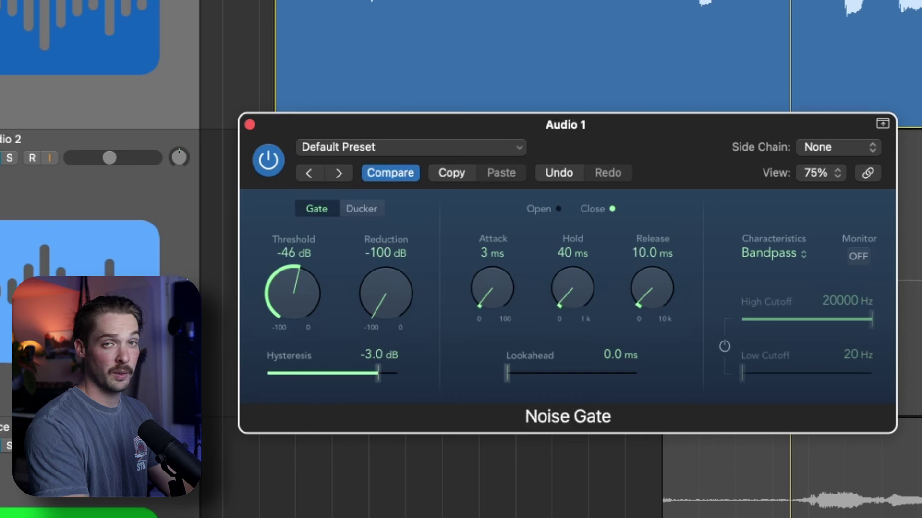
{"action": "key", "text": "space"}
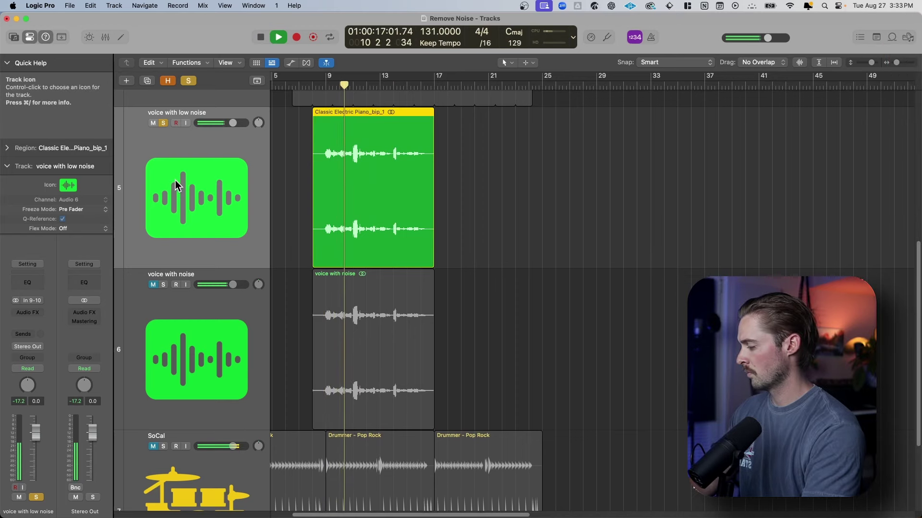
- Re-solo the voice with low noise track, play it from bar 8, and select its Compressor and Channel EQ
{"action": "left_click", "coordinate": [163, 123]}
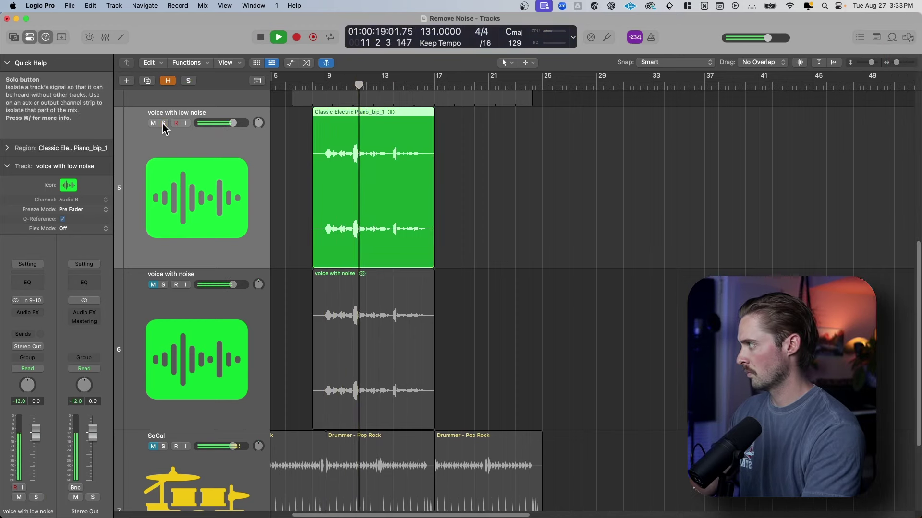
{"action": "left_click", "coordinate": [164, 123]}
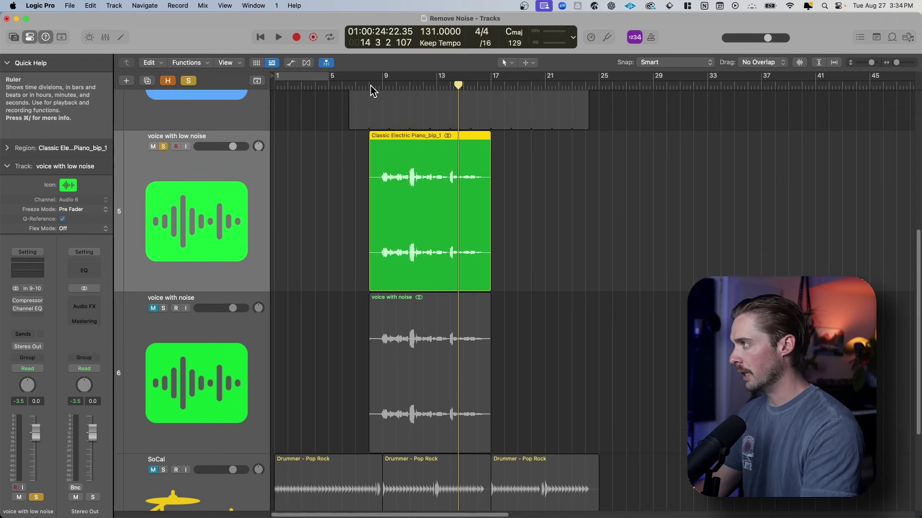
{"action": "left_click", "coordinate": [372, 86]}
{"action": "key", "text": "space"}
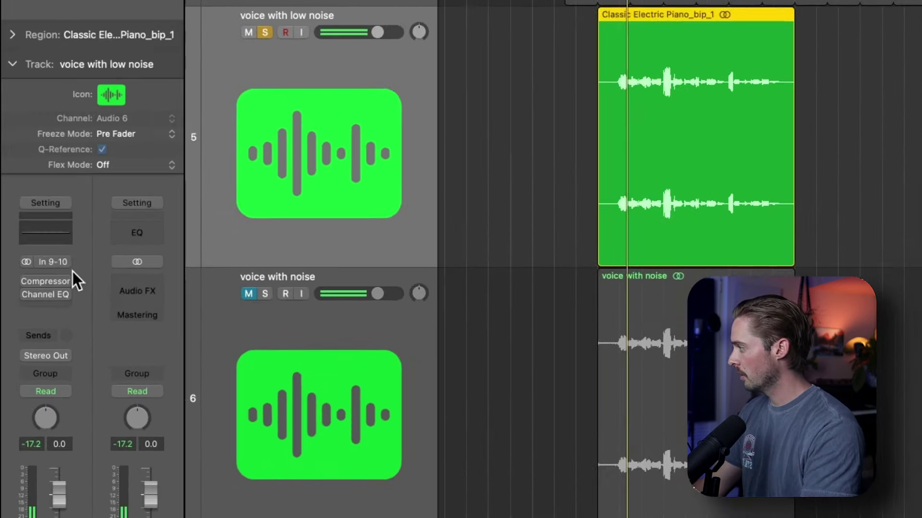
{"action": "left_click", "coordinate": [19, 295]}
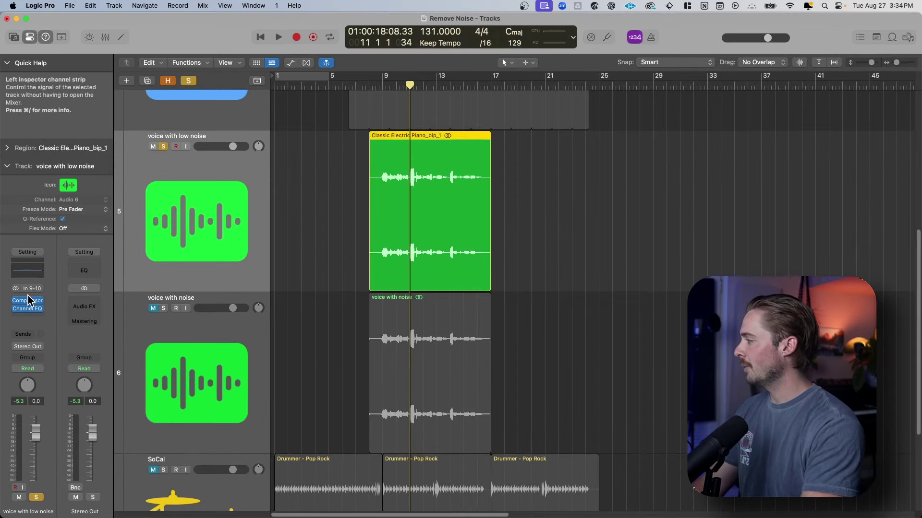
{"action": "left_click", "coordinate": [31, 312]}
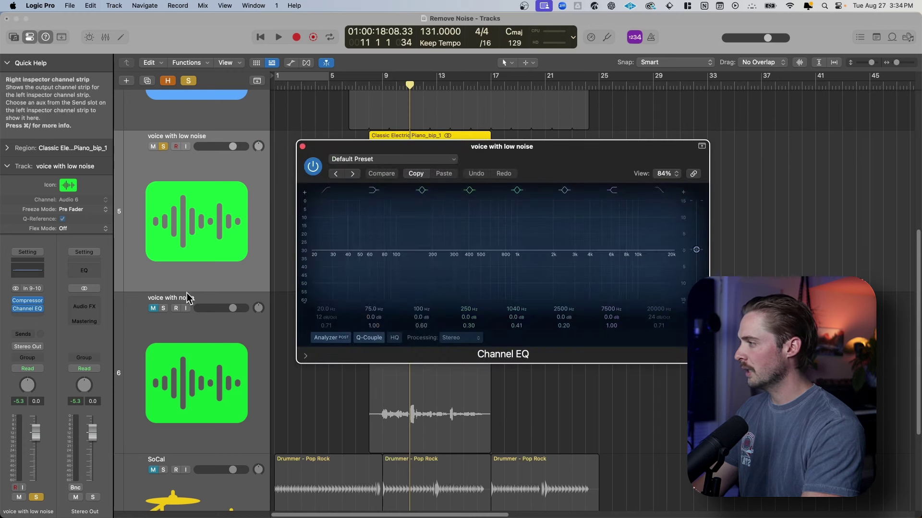
{"action": "left_click_drag", "start_coordinate": [482, 154], "coordinate": [455, 243]}
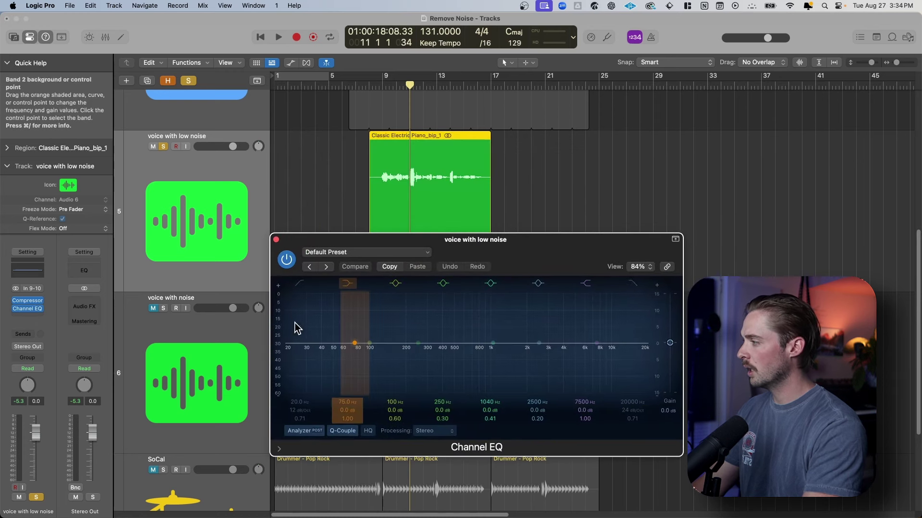
{"action": "left_click", "coordinate": [300, 283]}
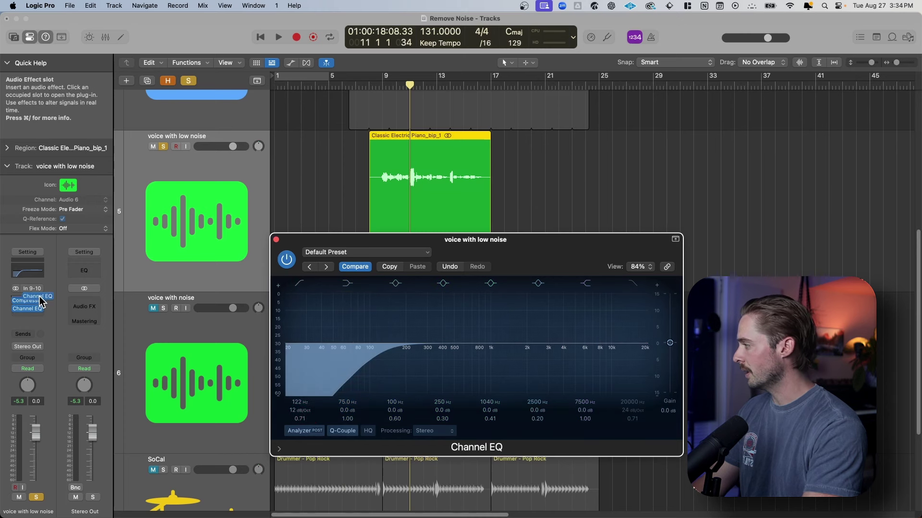
{"action": "left_click_drag", "start_coordinate": [39, 298], "coordinate": [39, 300]}
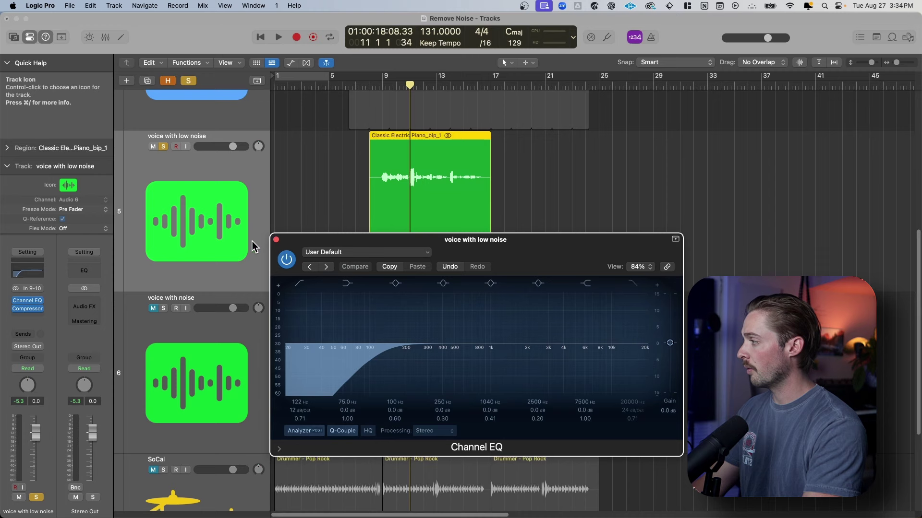
{"action": "left_click", "coordinate": [276, 239]}
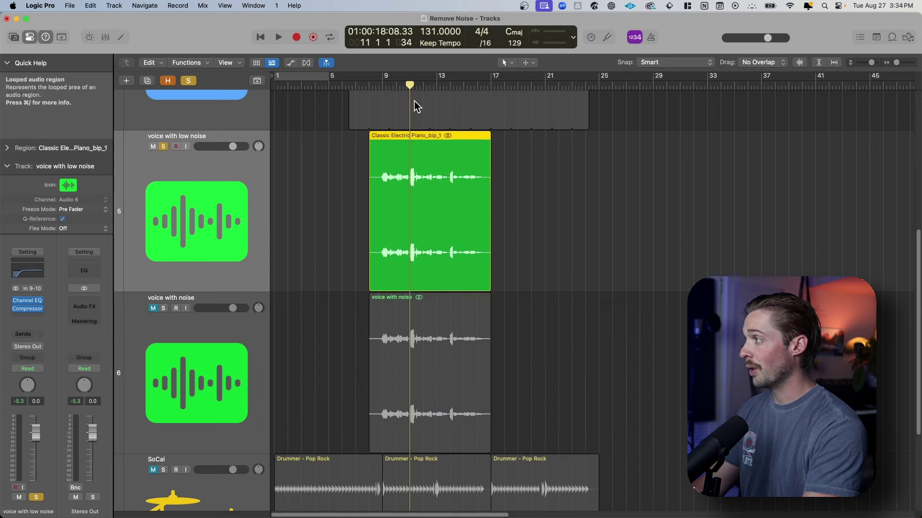
{"action": "left_click", "coordinate": [368, 91]}
{"action": "key", "text": "space"}
{"action": "left_click", "coordinate": [28, 301]}
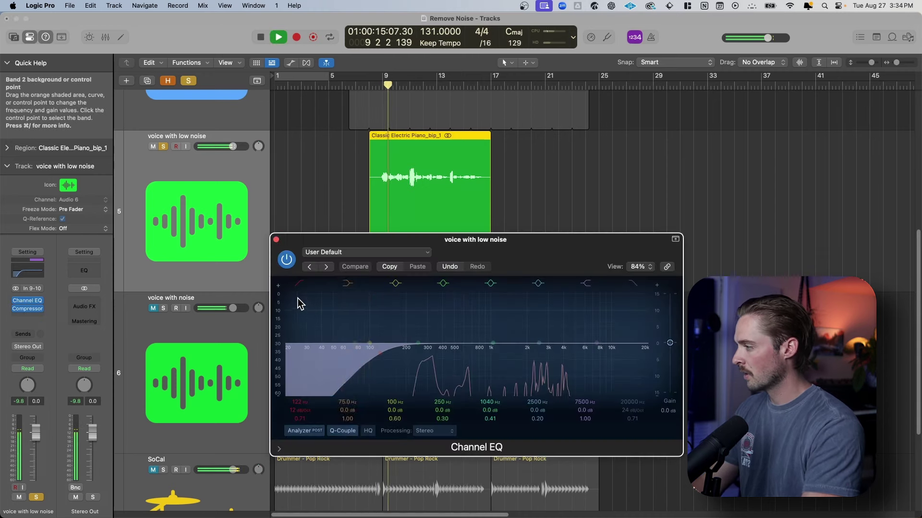
{"action": "key", "text": "space"}
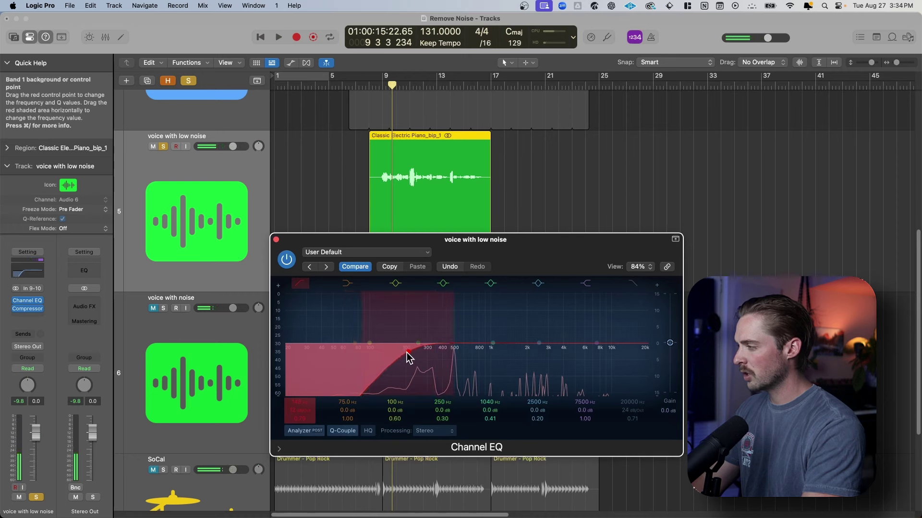
{"action": "left_click", "coordinate": [381, 86]}
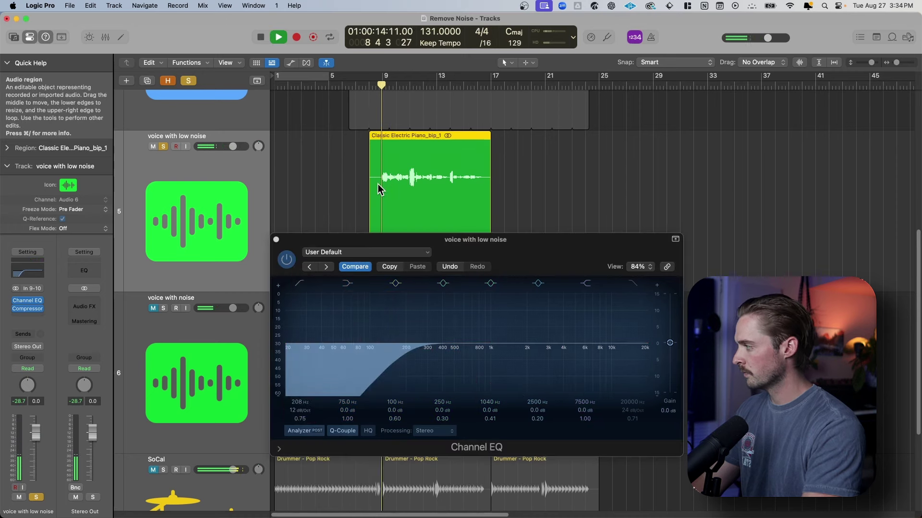
{"action": "key", "text": "space"}
{"action": "left_click_drag", "start_coordinate": [409, 357], "coordinate": [410, 358]}
{"action": "key", "text": "space"}
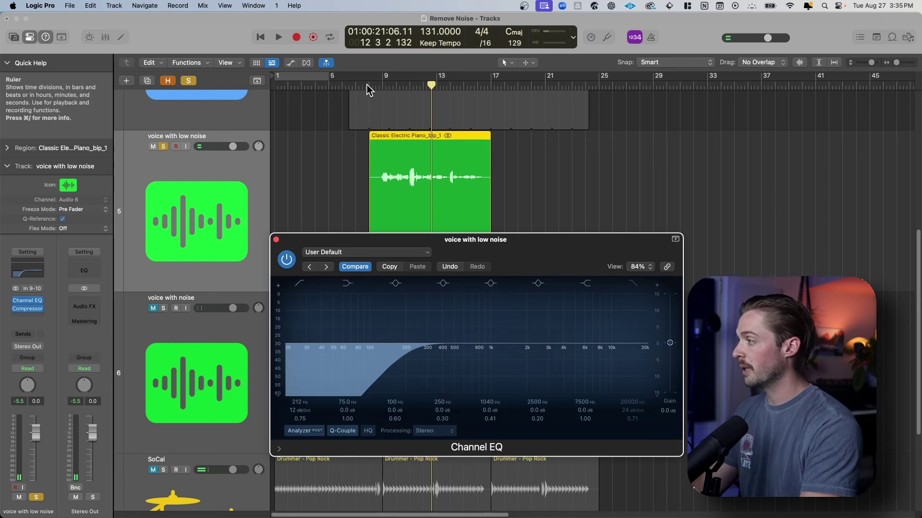
{"action": "double_click", "coordinate": [367, 84]}
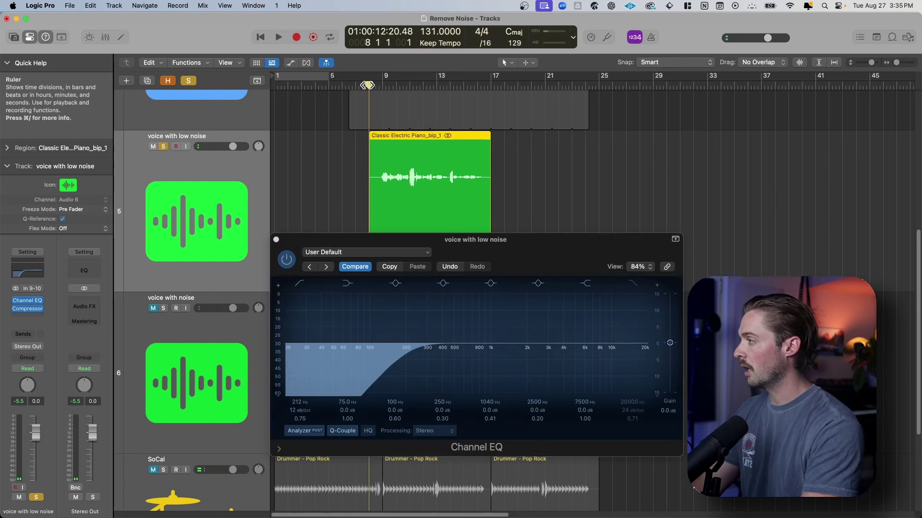
{"action": "left_click", "coordinate": [16, 301]}
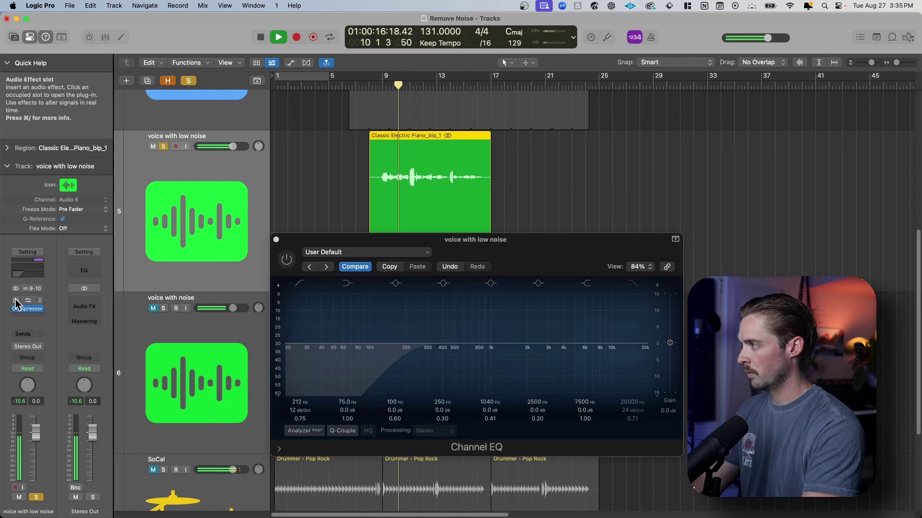
{"action": "left_click", "coordinate": [16, 301]}
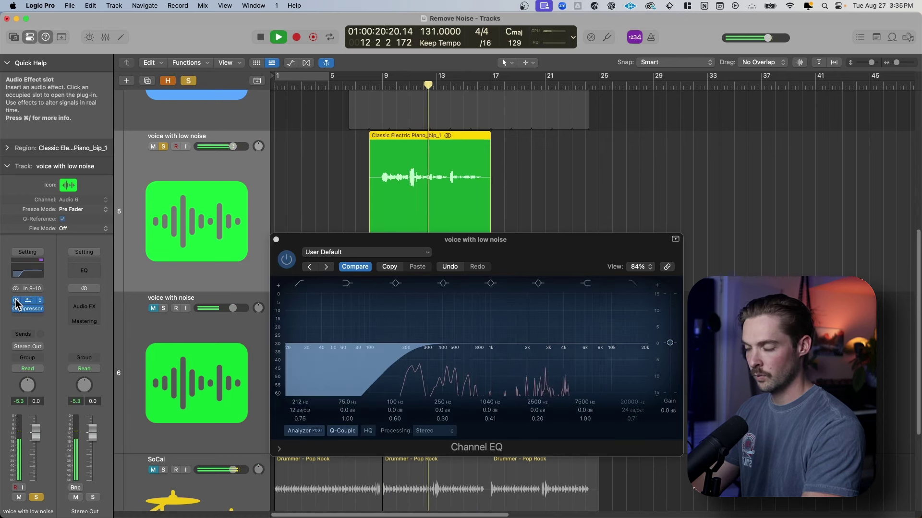
{"action": "key", "text": "space"}
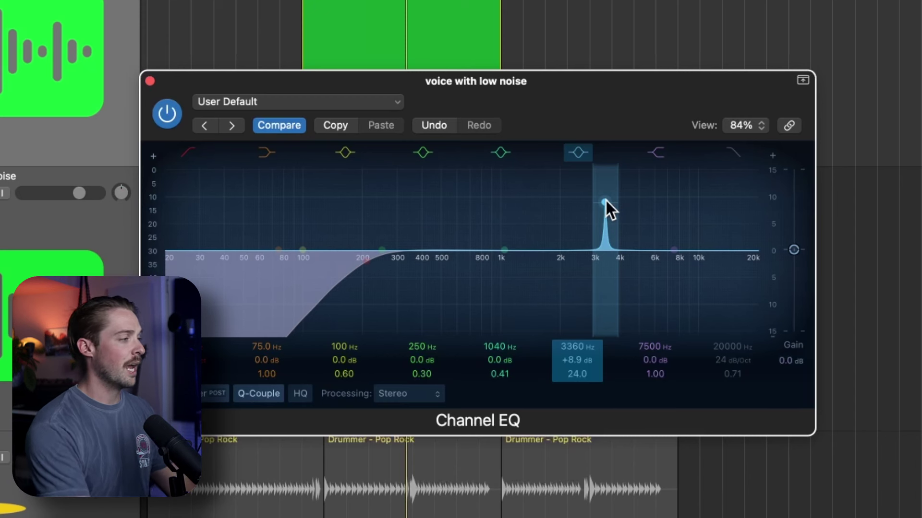
- Sweep narrow Channel EQ boosts near 1040, 3320 and 8250 Hz, settling on +12.8 dB at 1860 Hz
{"action": "left_click_drag", "start_coordinate": [605, 201], "coordinate": [605, 197]}
{"action": "left_click_drag", "start_coordinate": [652, 257], "coordinate": [684, 248]}
{"action": "left_click_drag", "start_coordinate": [557, 247], "coordinate": [574, 202]}
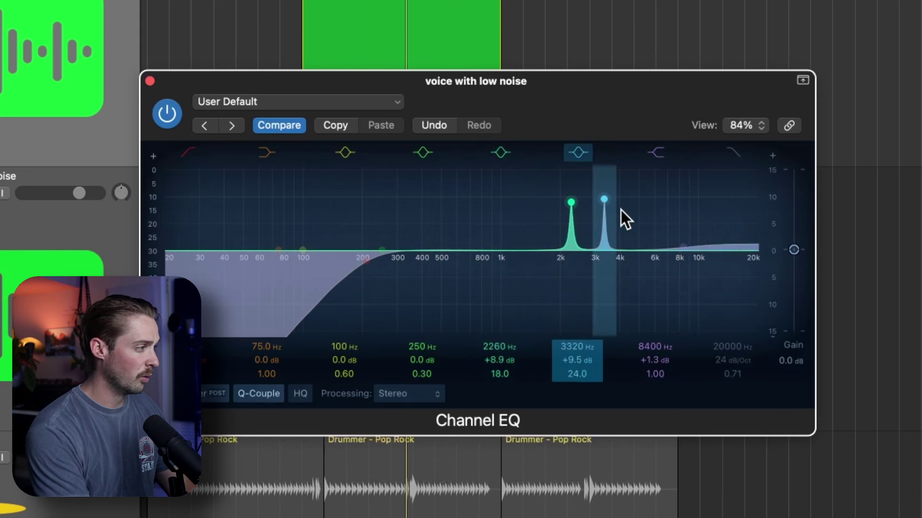
{"action": "key", "text": "space"}
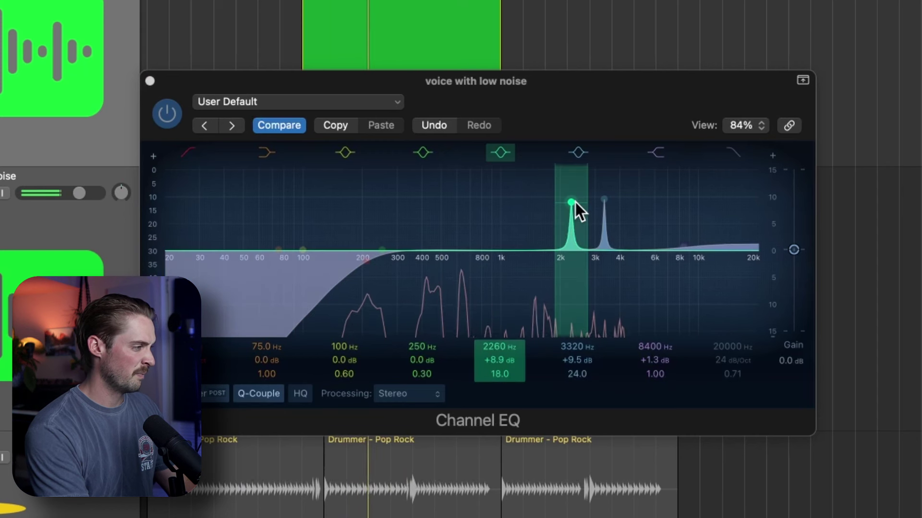
{"action": "key", "text": "space"}
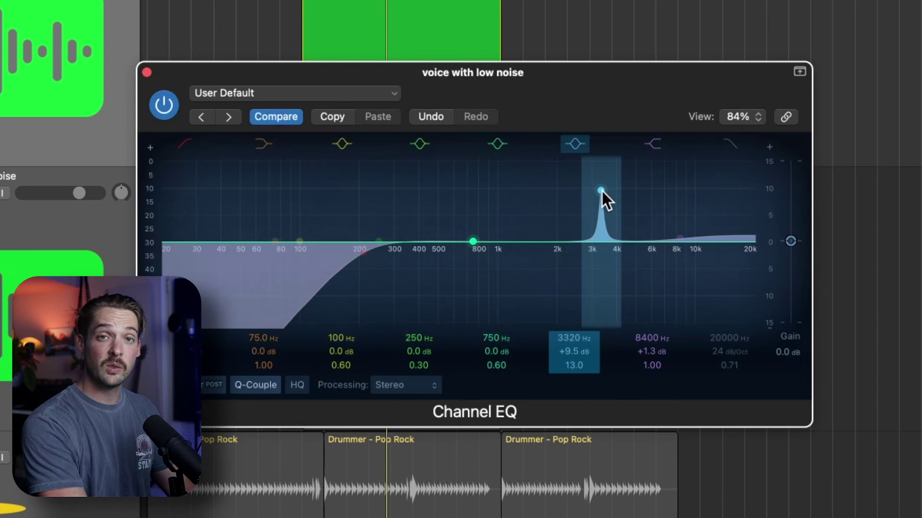
{"action": "left_click_drag", "start_coordinate": [602, 191], "coordinate": [551, 172]}
{"action": "key", "text": "space"}
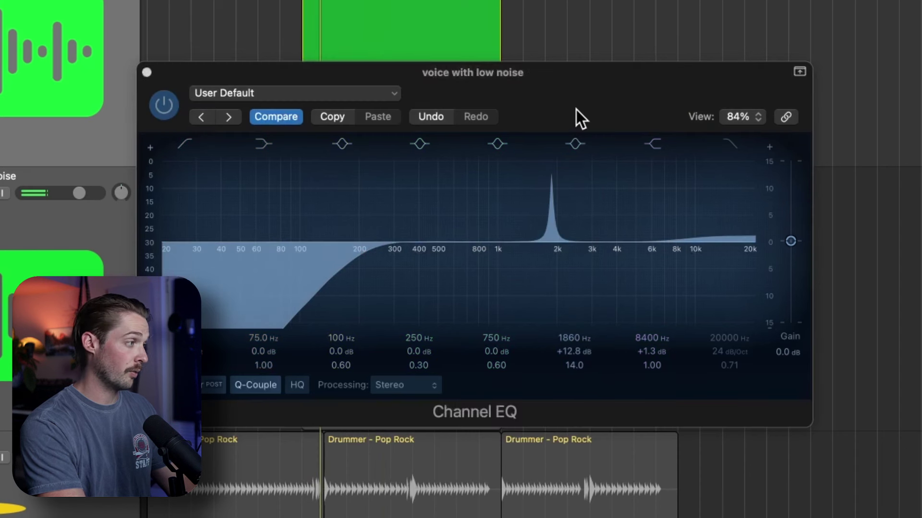
- Sweep the peak to 3840 Hz, flip it into a -10 dB notch, then boost the 750 Hz band narrowly
{"action": "left_click_drag", "start_coordinate": [552, 173], "coordinate": [614, 144]}
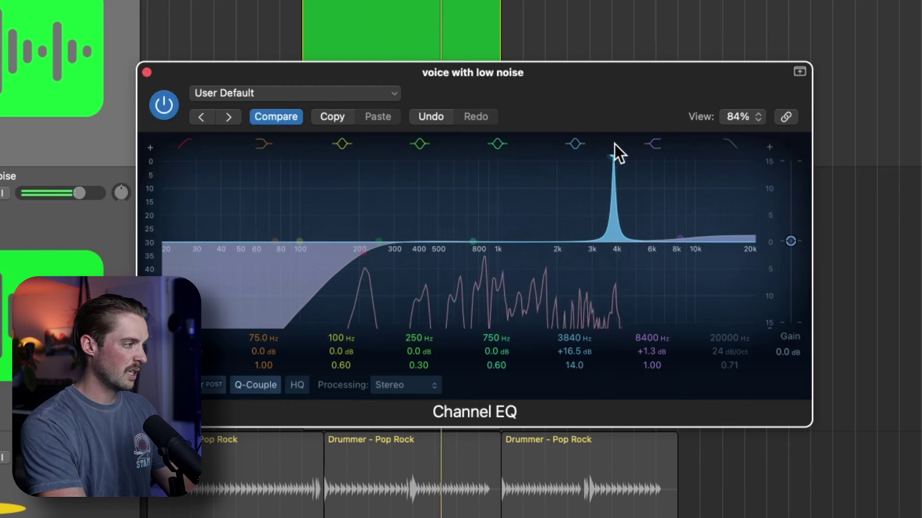
{"action": "key", "text": "space"}
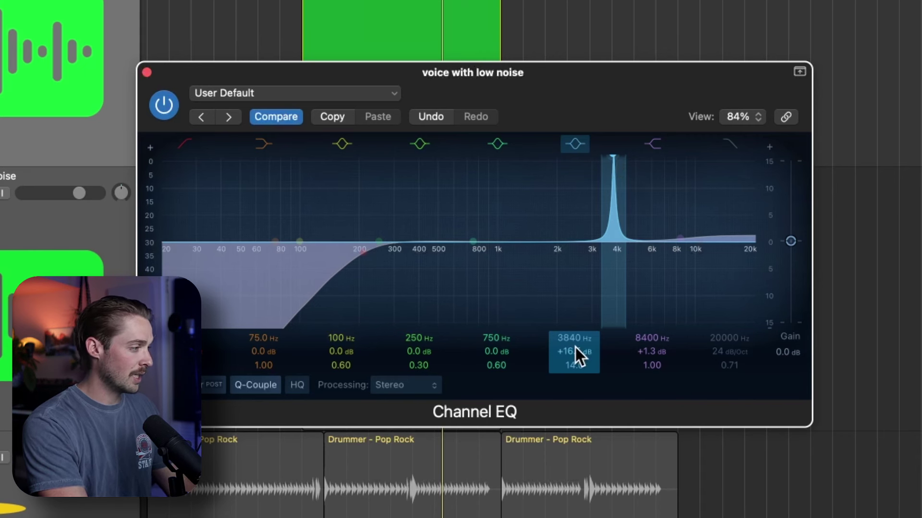
{"action": "left_click_drag", "start_coordinate": [575, 347], "coordinate": [576, 393]}
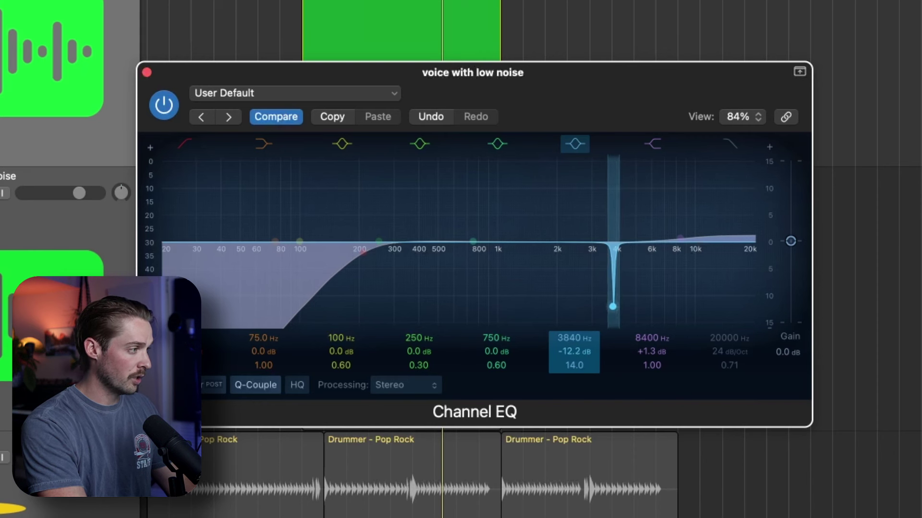
{"action": "left_click_drag", "start_coordinate": [613, 306], "coordinate": [613, 288]}
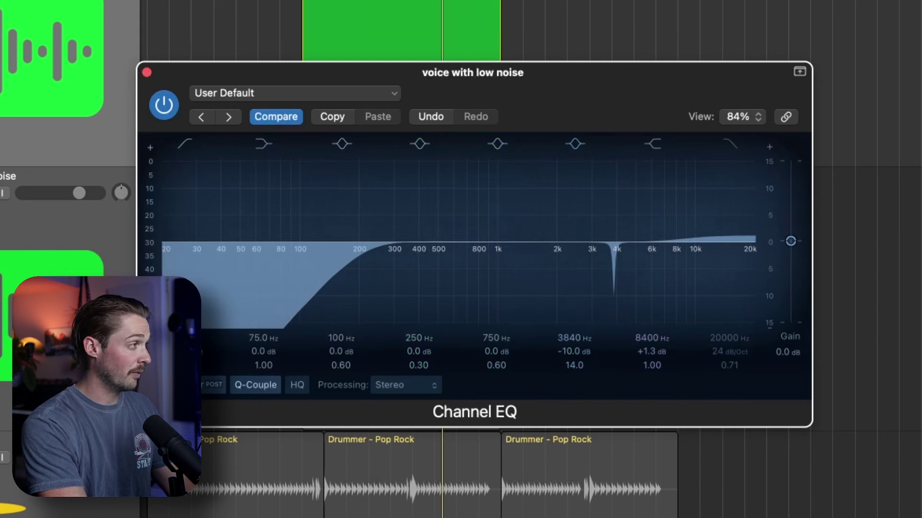
{"action": "key", "text": "space"}
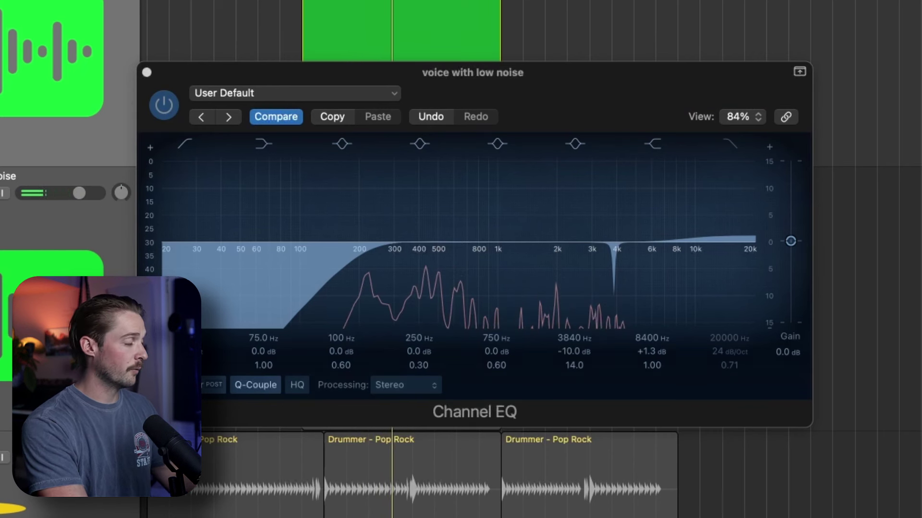
{"action": "left_click_drag", "start_coordinate": [504, 237], "coordinate": [595, 196]}
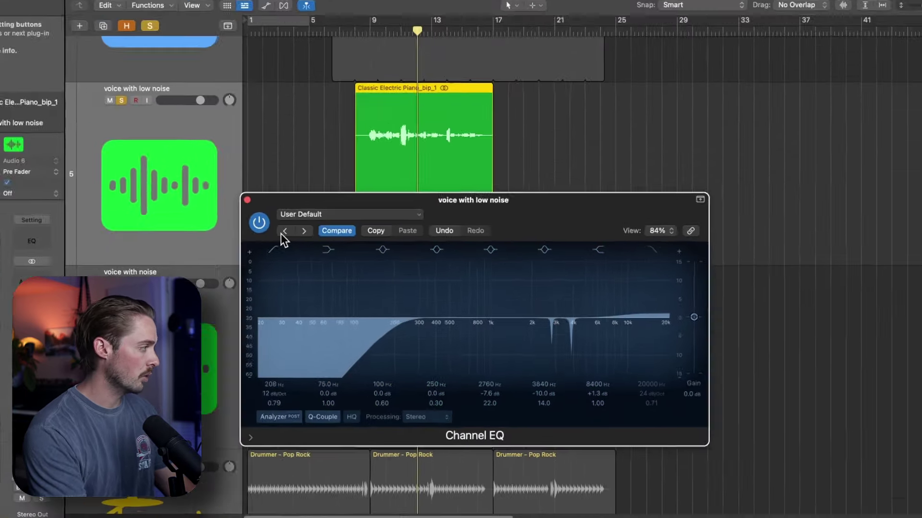
- Replace the vocal's Channel EQ with FabFilter Pro-Q 3 in stereo
{"action": "left_click", "coordinate": [26, 273]}
{"action": "mouse_move", "coordinate": [72, 388]}
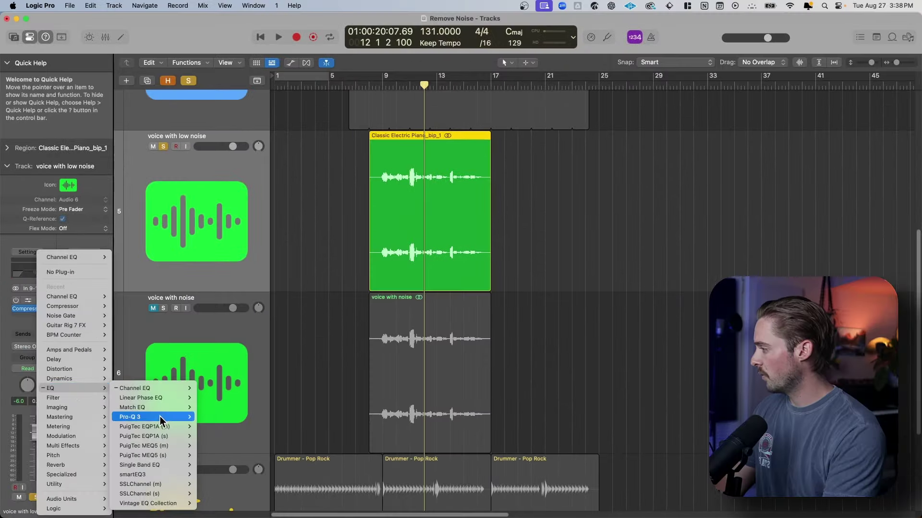
{"action": "left_click", "coordinate": [212, 417]}
- Add a narrow +30 dB boost and sweep it from 1400 Hz up to about 3164 Hz during playback
{"action": "left_click_drag", "start_coordinate": [543, 269], "coordinate": [544, 198]}
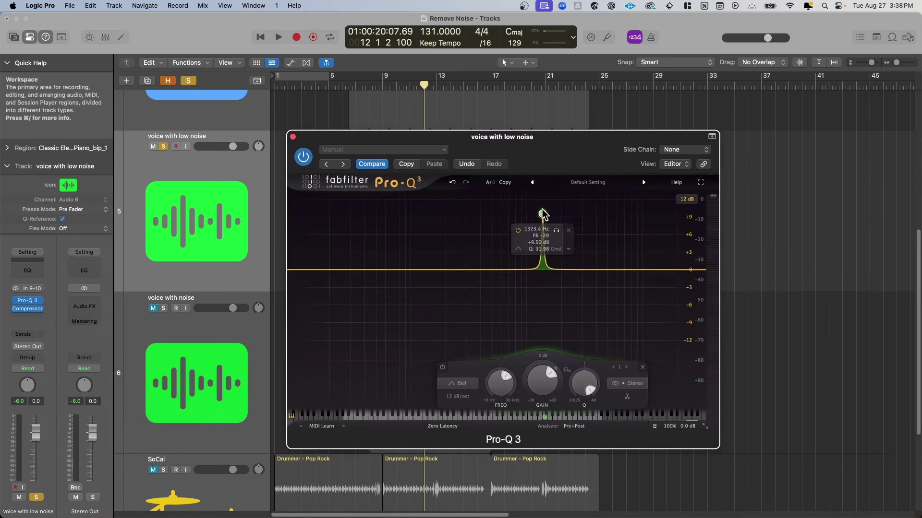
{"action": "left_click_drag", "start_coordinate": [538, 152], "coordinate": [561, 164]}
{"action": "key", "text": "space"}
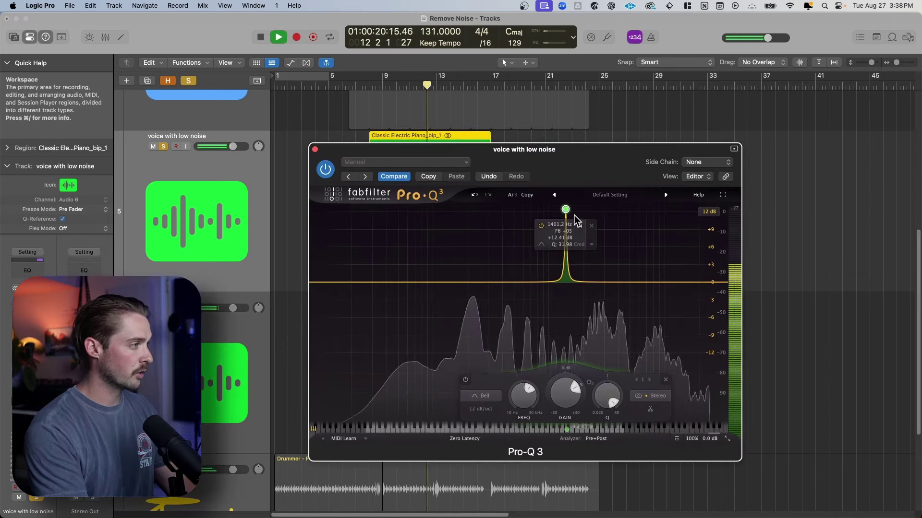
{"action": "left_click_drag", "start_coordinate": [566, 209], "coordinate": [583, 217]}
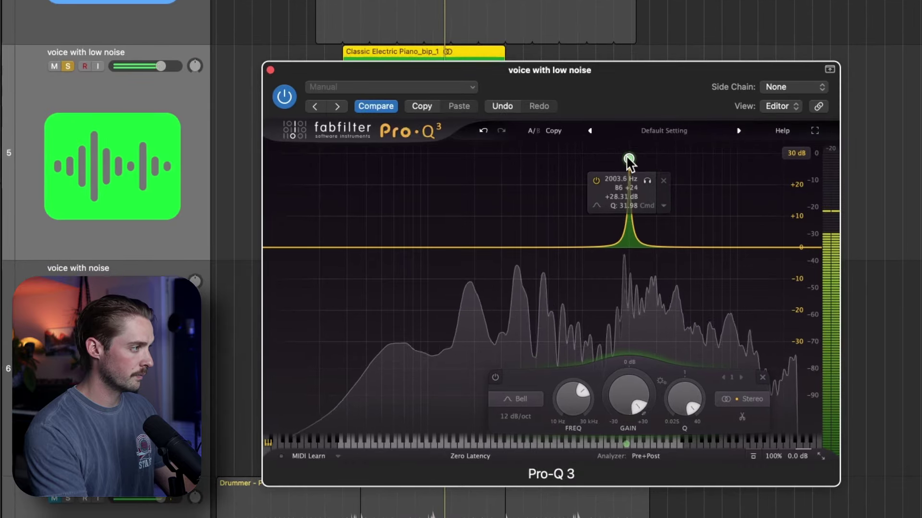
{"action": "left_click_drag", "start_coordinate": [629, 160], "coordinate": [660, 153]}
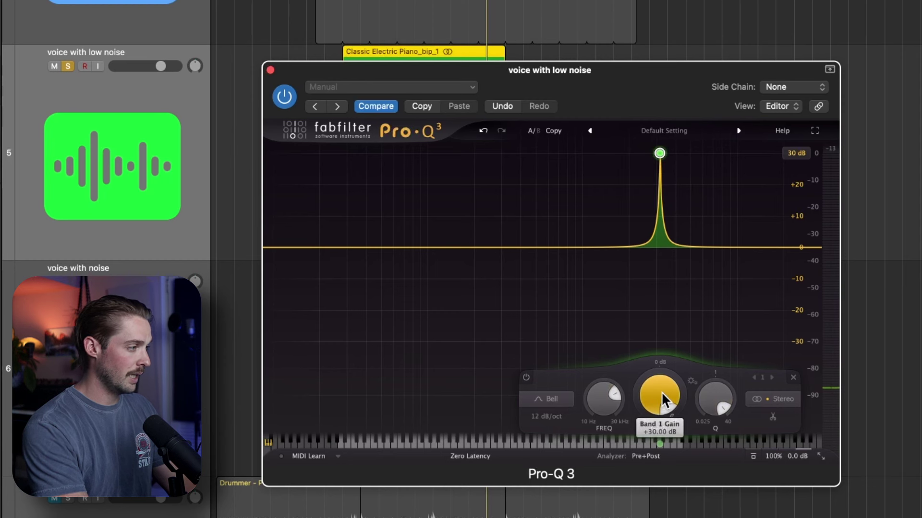
- Turn the ~3175 Hz band into a cut with downward dynamic range and -1.65 dB static gain
{"action": "left_click_drag", "start_coordinate": [661, 391], "coordinate": [630, 476]}
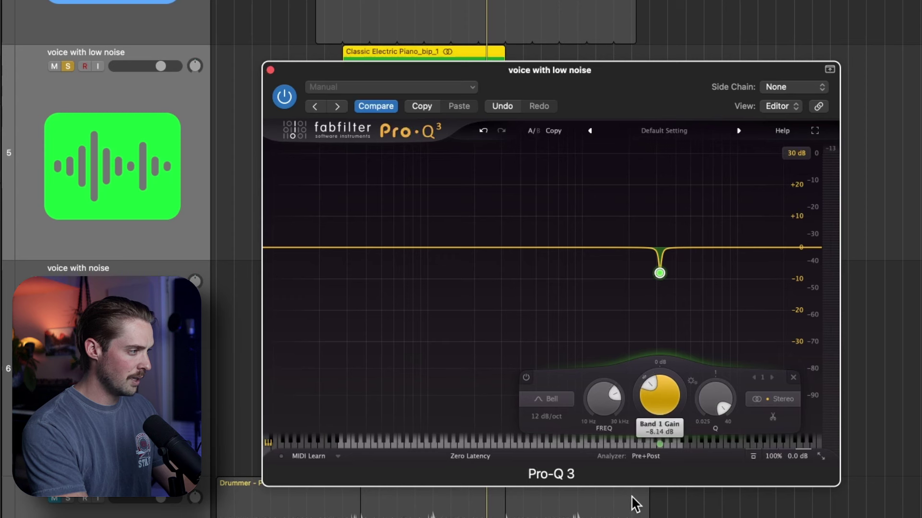
{"action": "mouse_move", "coordinate": [680, 305]}
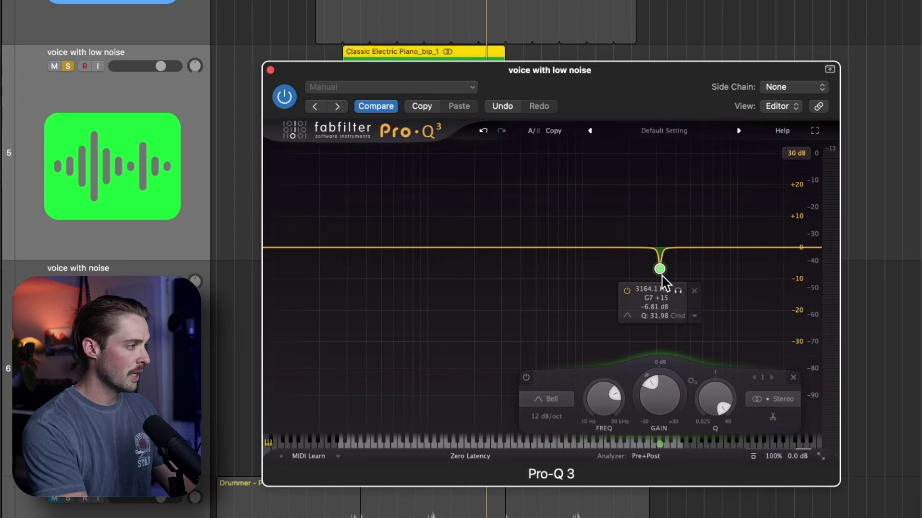
{"action": "left_click_drag", "start_coordinate": [647, 376], "coordinate": [638, 454]}
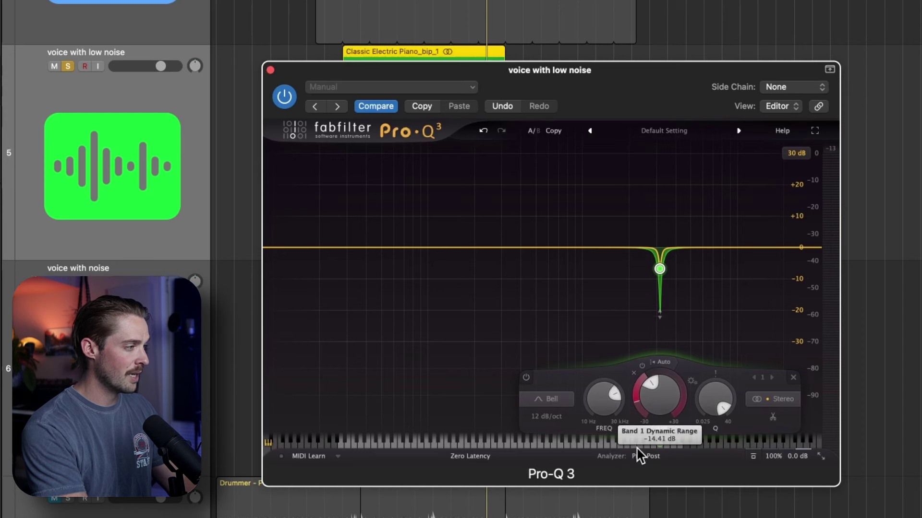
{"action": "mouse_move", "coordinate": [658, 267]}
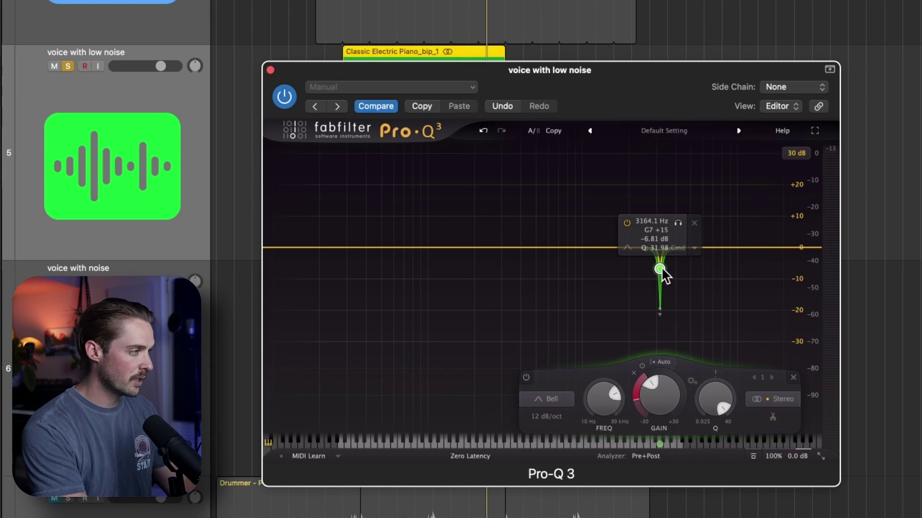
{"action": "left_click_drag", "start_coordinate": [661, 269], "coordinate": [662, 253]}
- Audition the dynamic cut, then add a new boost band near 1630 Hz
{"action": "key", "text": "space"}
{"action": "left_click", "coordinate": [391, 16]}
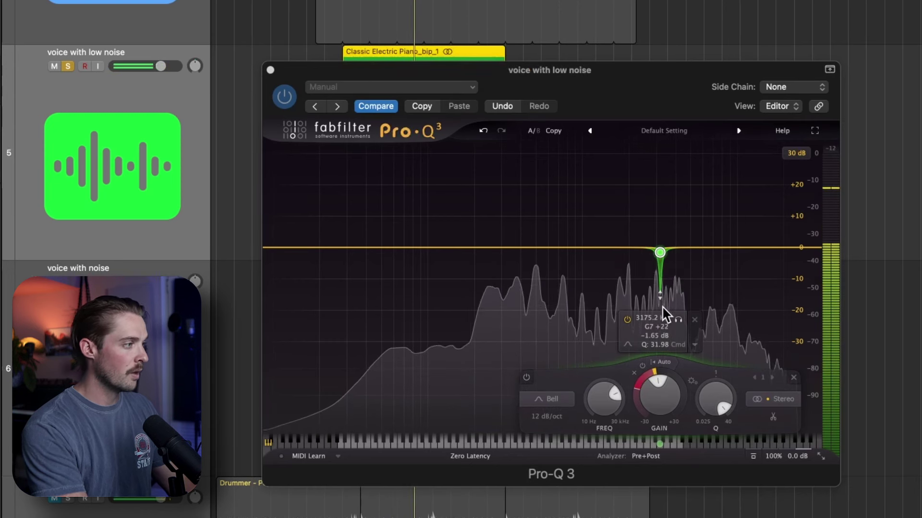
{"action": "key", "text": "space"}
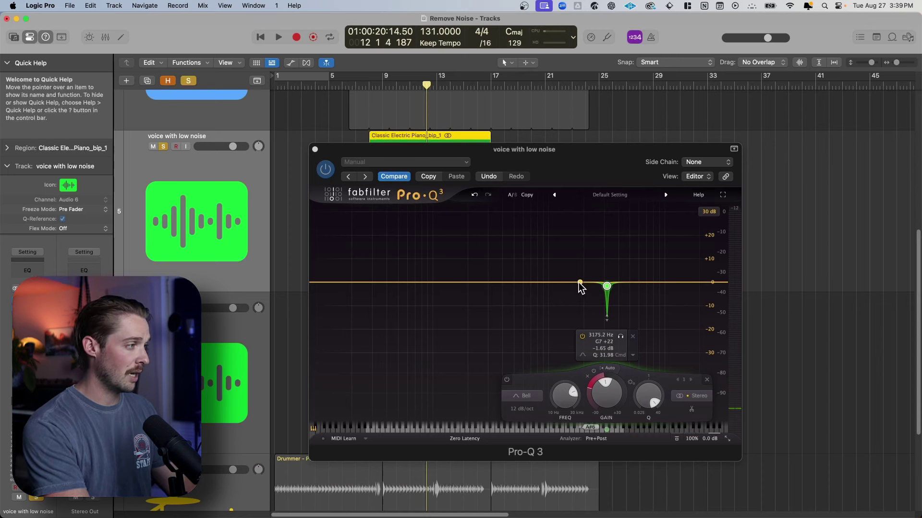
{"action": "left_click_drag", "start_coordinate": [576, 283], "coordinate": [583, 246]}
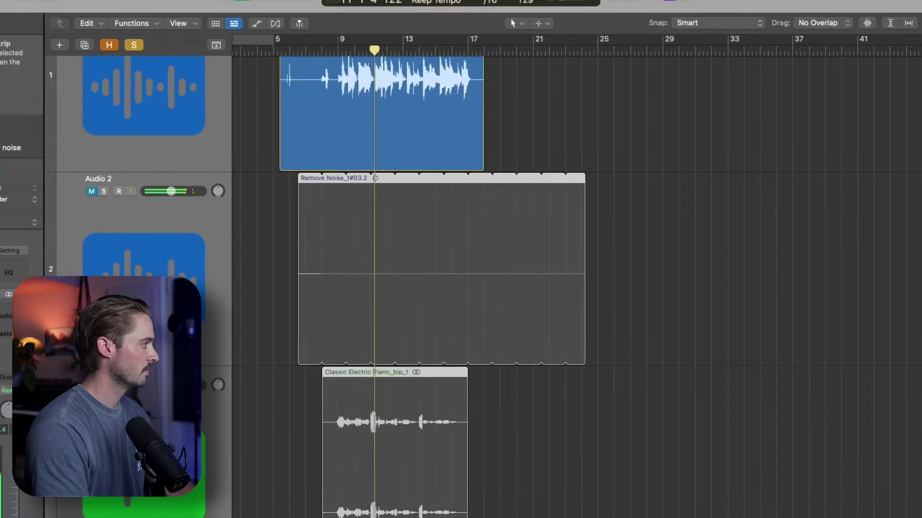
- Lower the Audio 1 Noise Gate threshold to -51 dB
{"action": "scroll", "coordinate": [260, 216], "scroll_direction": "up", "scroll_amount": 2}
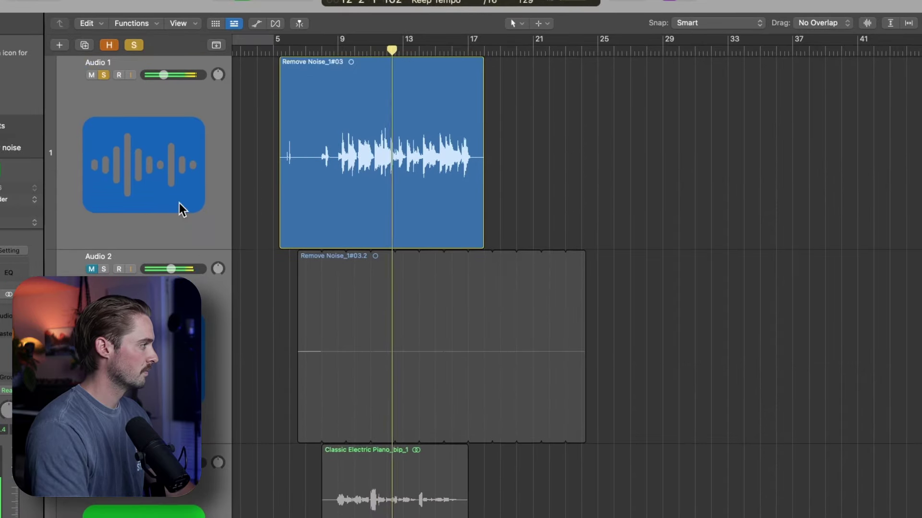
{"action": "key", "text": "v"}
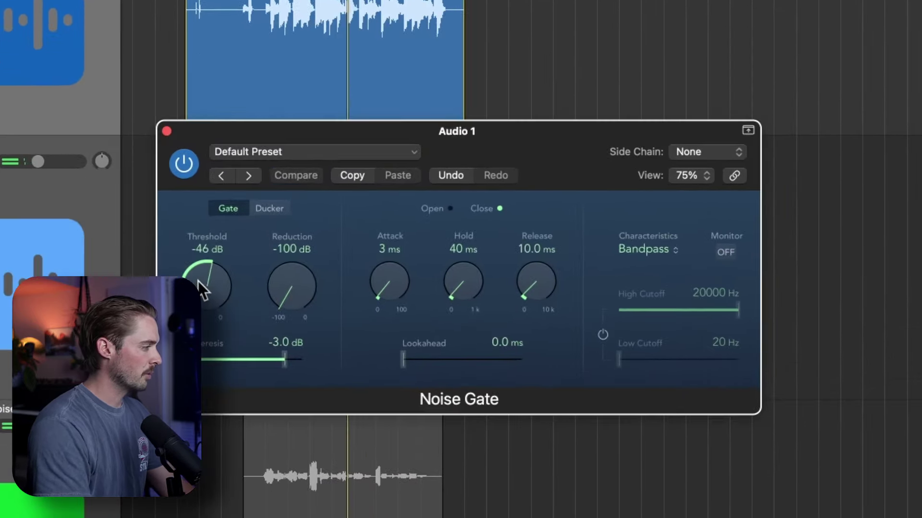
{"action": "left_click_drag", "start_coordinate": [201, 288], "coordinate": [203, 302]}
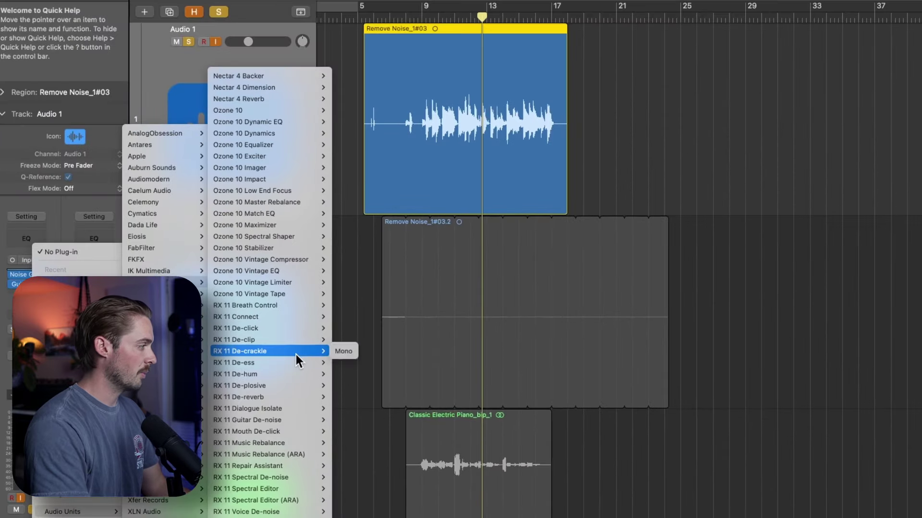
- Insert mono RX 11 Guitar De-noise and learn the amp noise profile while the guitar plays
{"action": "mouse_move", "coordinate": [295, 422]}
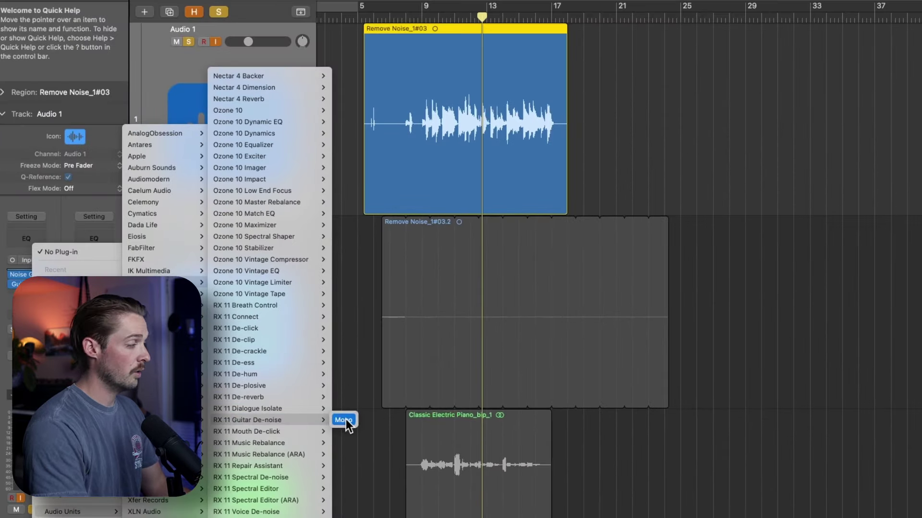
{"action": "left_click", "coordinate": [344, 420]}
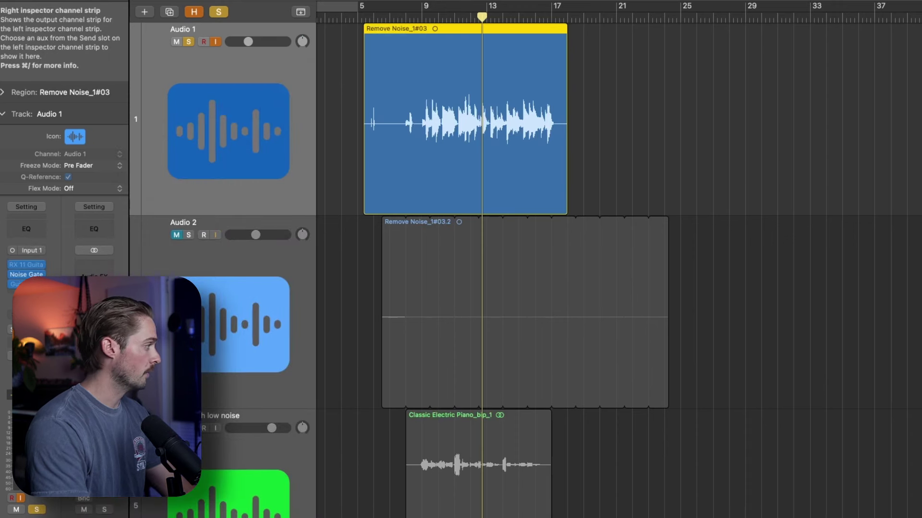
{"action": "left_click", "coordinate": [29, 265]}
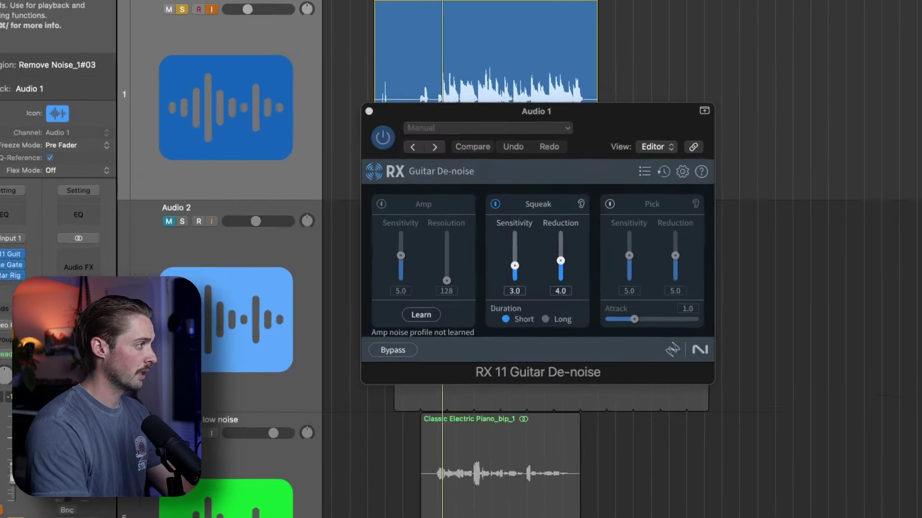
{"action": "left_click", "coordinate": [434, 314]}
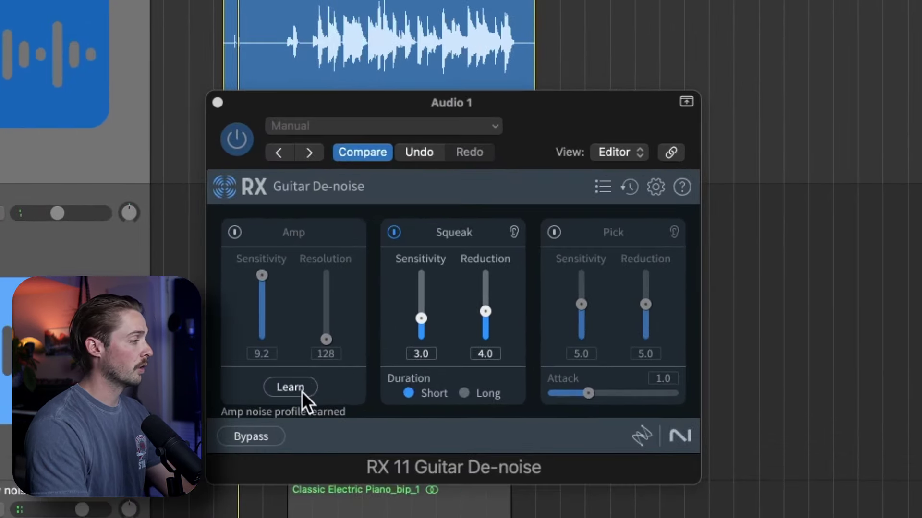
{"action": "left_click", "coordinate": [301, 391]}
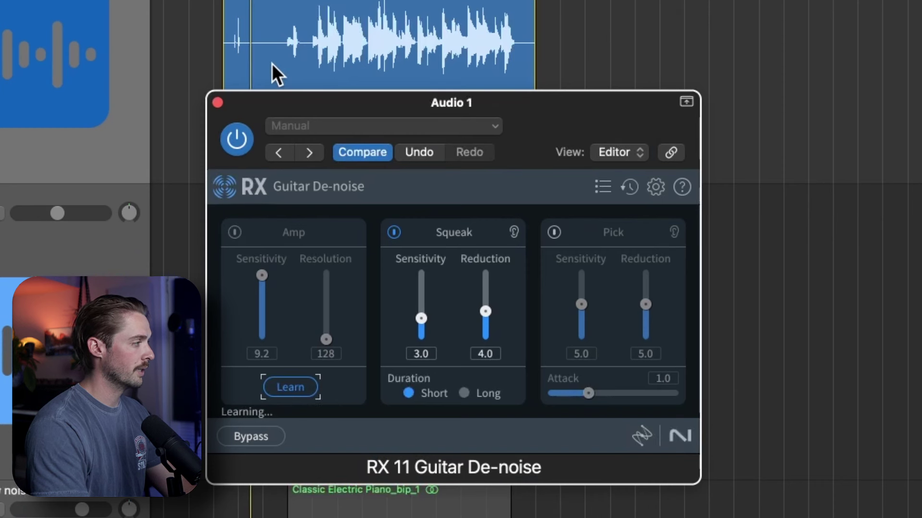
{"action": "left_click", "coordinate": [295, 387]}
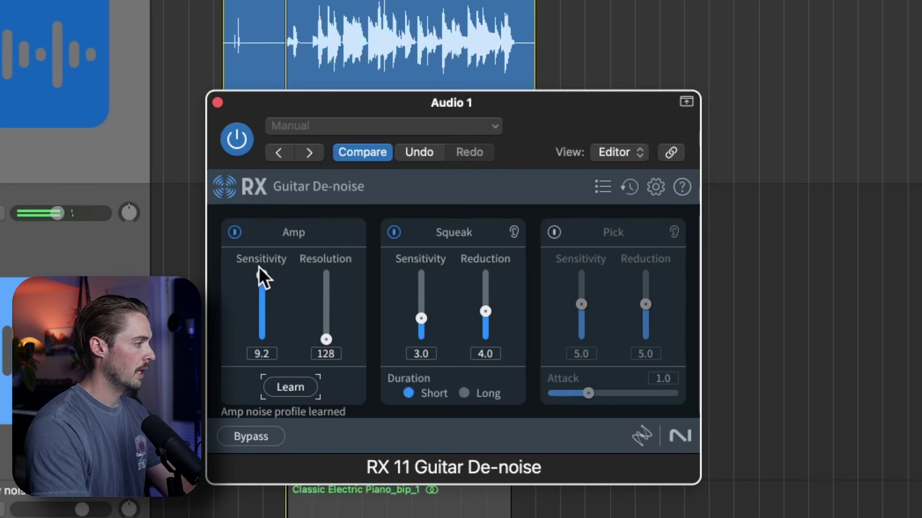
- Raise Amp Sensitivity to 10.0 and keep Squeak duration on Short while listening
{"action": "left_click_drag", "start_coordinate": [262, 318], "coordinate": [262, 316]}
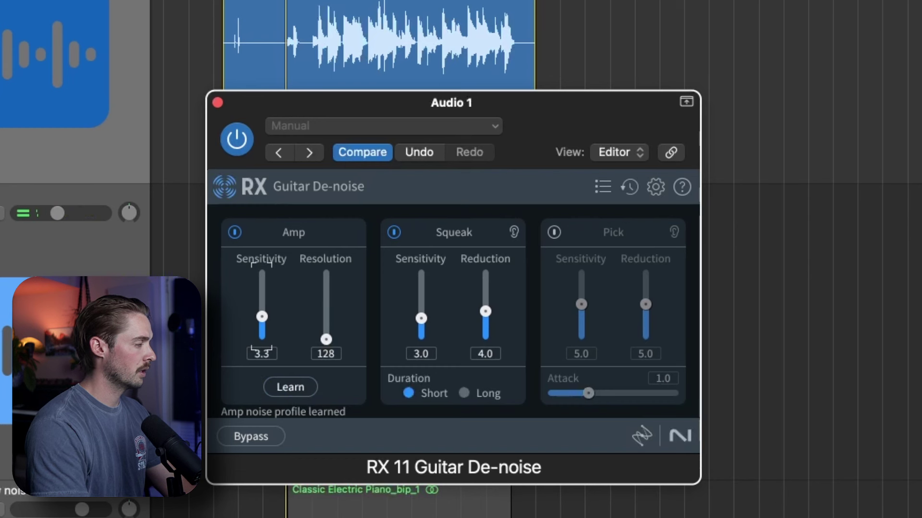
{"action": "key", "text": "space"}
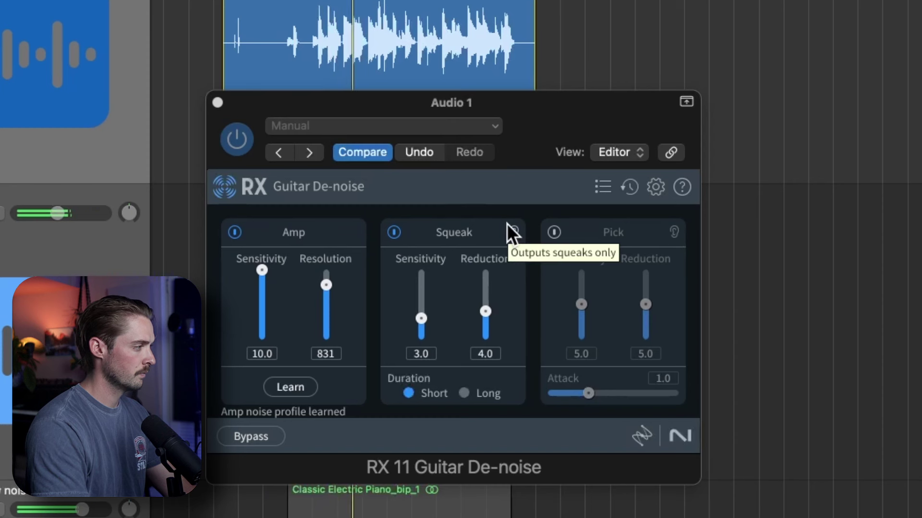
{"action": "left_click", "coordinate": [468, 395]}
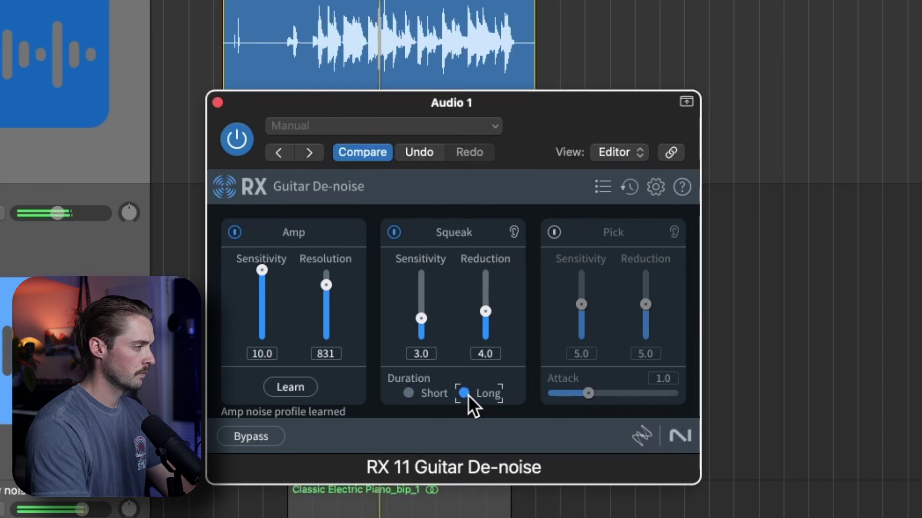
{"action": "left_click", "coordinate": [422, 395]}
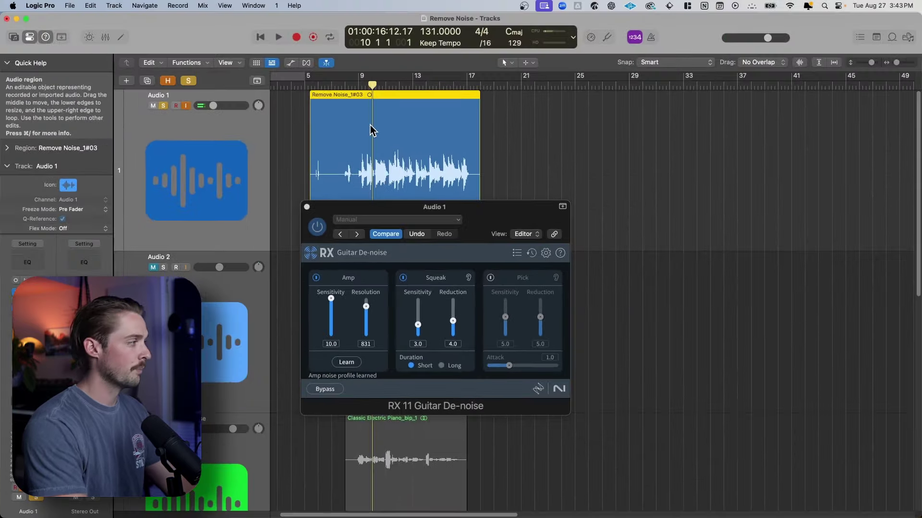
- Close the guitar de-noiser, unmute and solo voice with noise, and play it from bar 8
{"action": "left_click", "coordinate": [306, 209]}
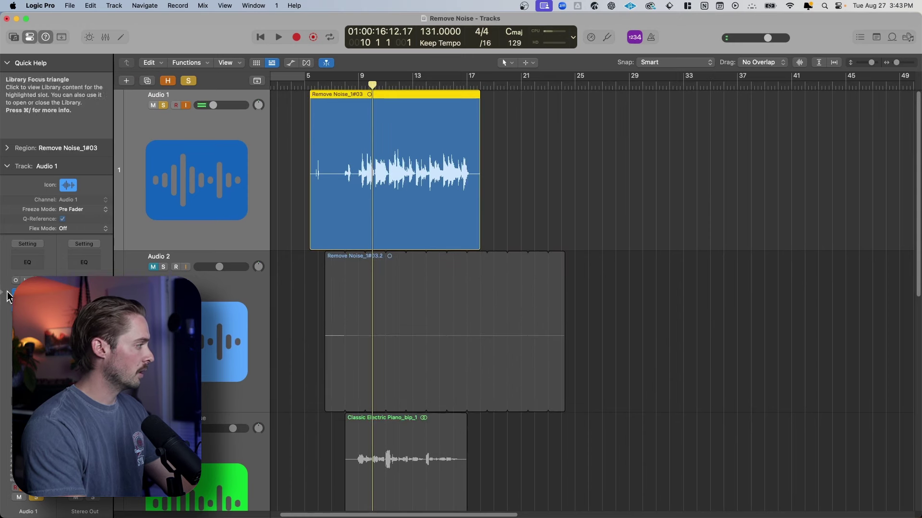
{"action": "scroll", "coordinate": [203, 278], "scroll_direction": "down", "scroll_amount": 15}
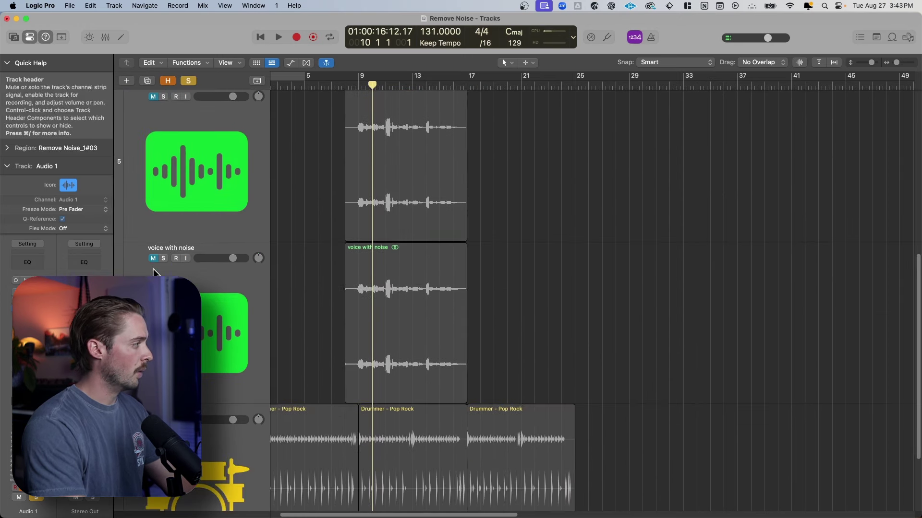
{"action": "left_click", "coordinate": [154, 258]}
{"action": "left_click", "coordinate": [163, 258]}
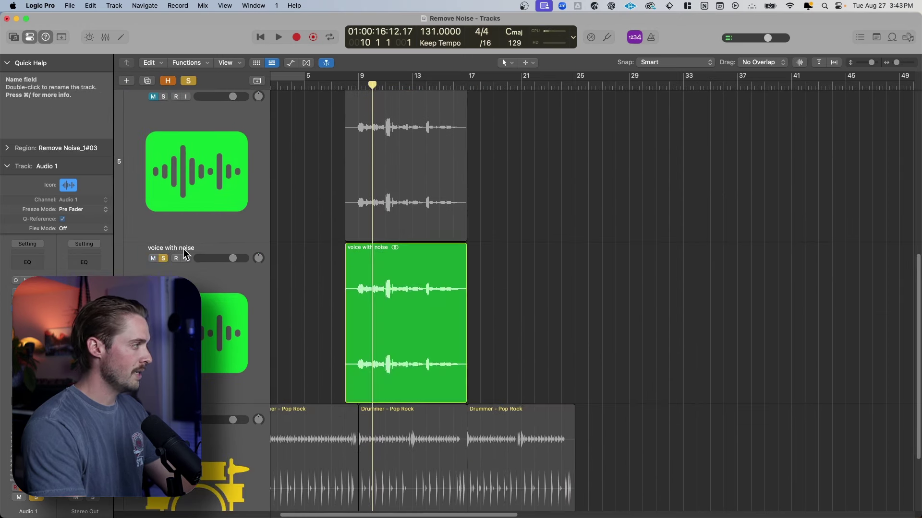
{"action": "left_click", "coordinate": [352, 87]}
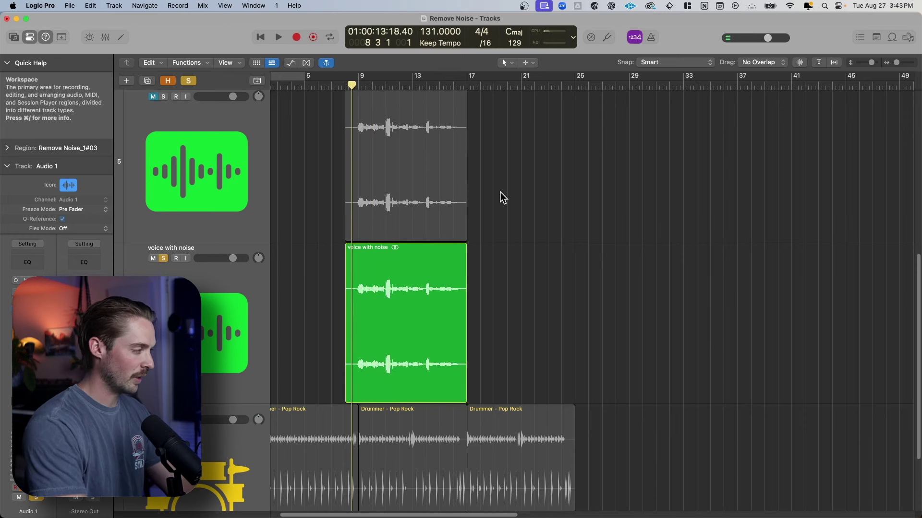
{"action": "key", "text": "space"}
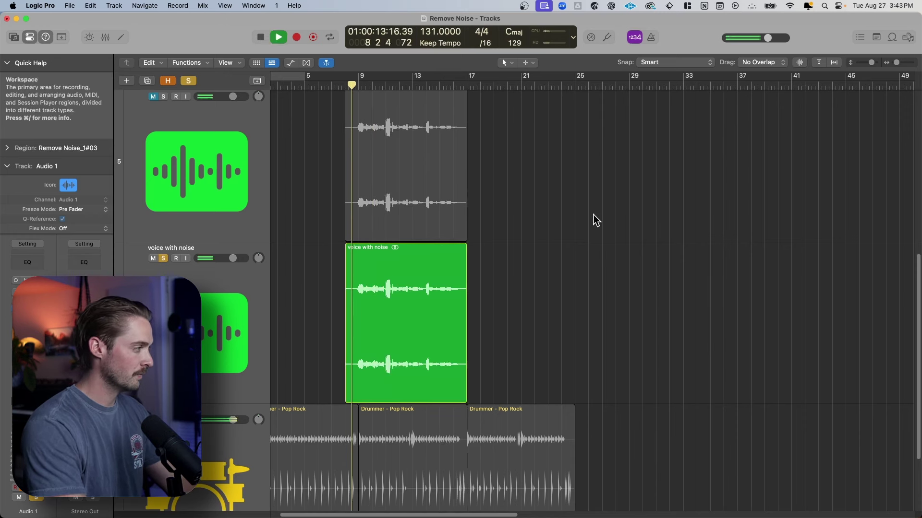
- Mute the Audio 1 guitar, select the voice with noise track, and stop playback
{"action": "scroll", "coordinate": [196, 263], "scroll_direction": "up", "scroll_amount": 10}
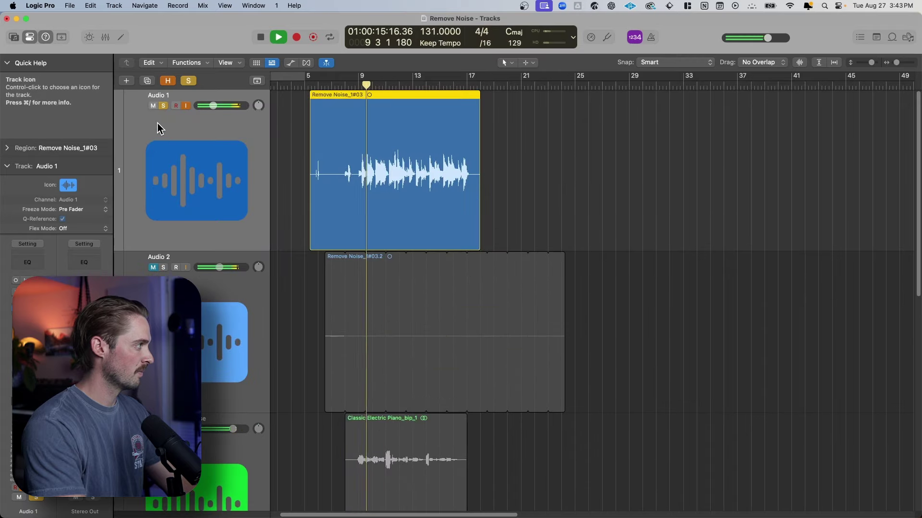
{"action": "left_click", "coordinate": [158, 107]}
{"action": "scroll", "coordinate": [211, 358], "scroll_direction": "down", "scroll_amount": 15}
{"action": "left_click", "coordinate": [203, 364]}
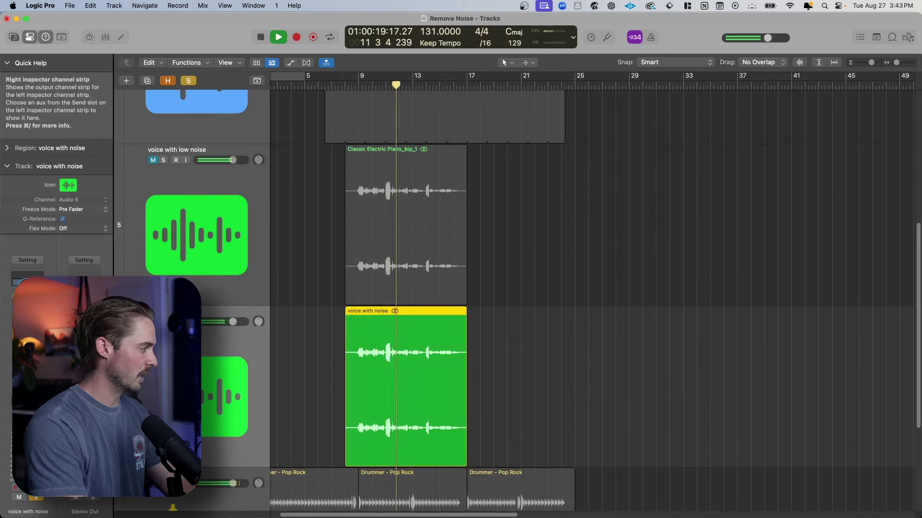
{"action": "key", "text": "space"}
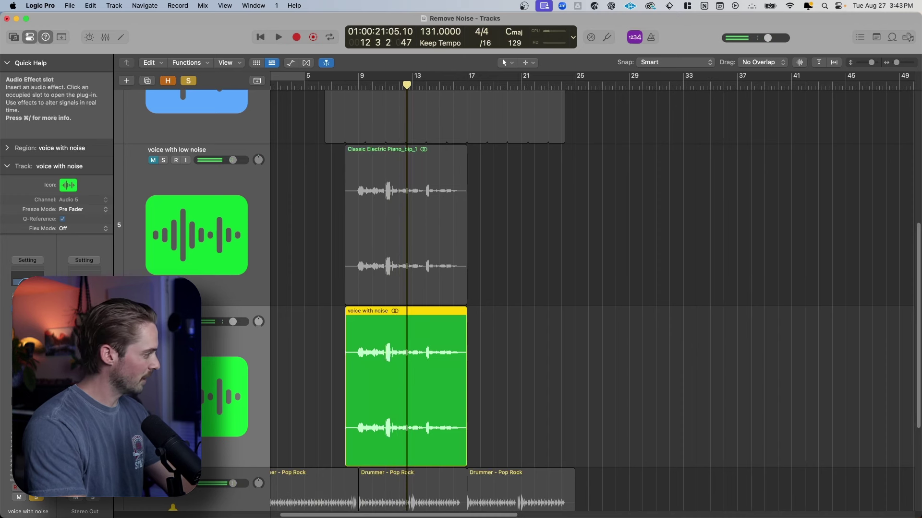
- Insert iZotope RX 11 Voice De-noise on the voice with noise track's Audio FX
{"action": "left_click", "coordinate": [27, 318]}
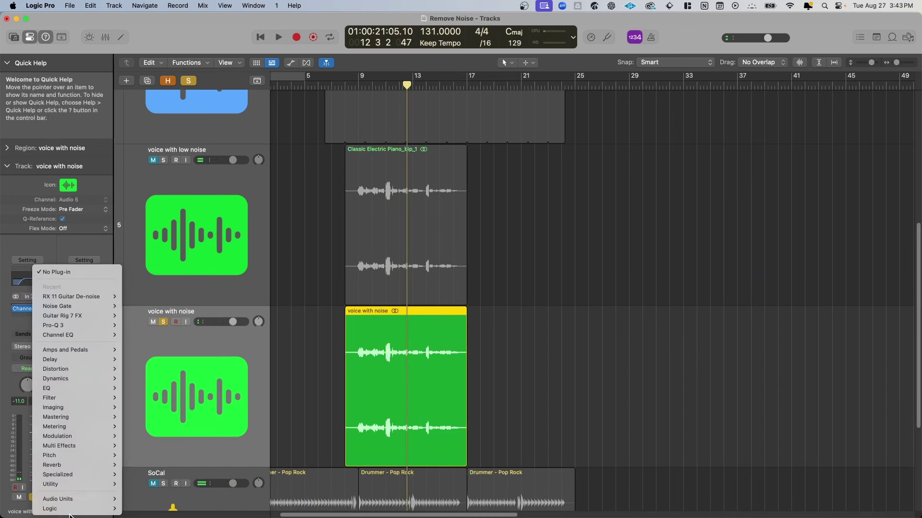
{"action": "mouse_move", "coordinate": [71, 506]}
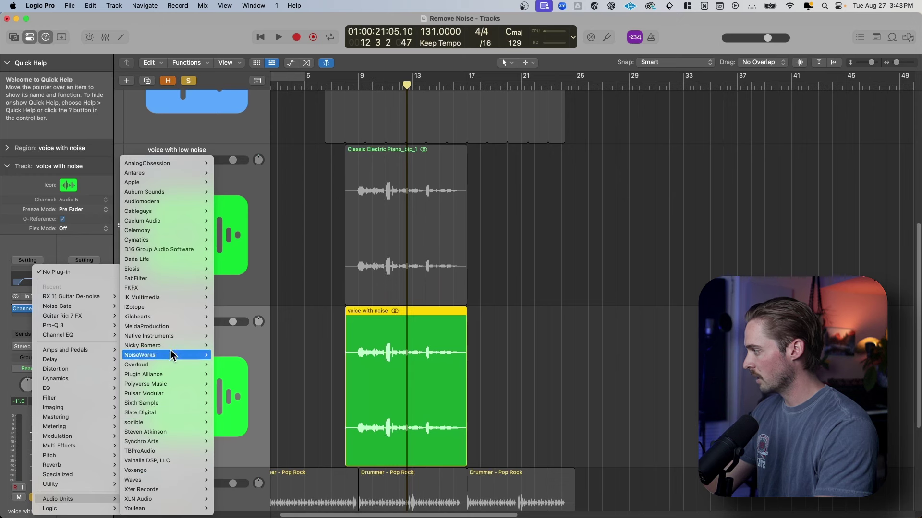
{"action": "mouse_move", "coordinate": [176, 304]}
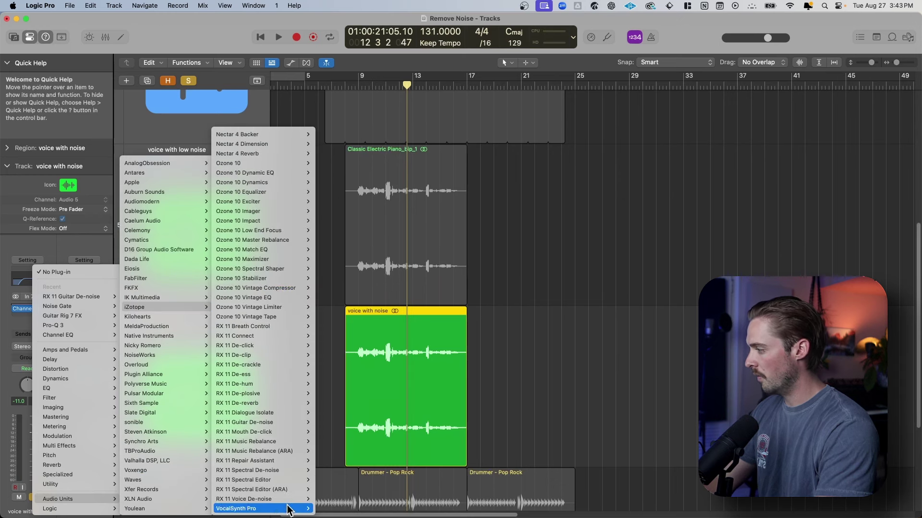
{"action": "left_click", "coordinate": [329, 499]}
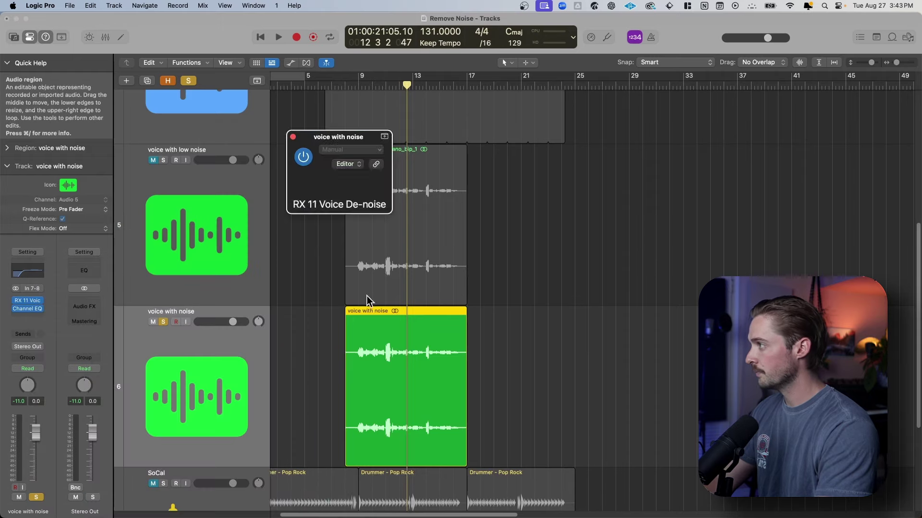
- While the vocal plays, set the de-noise Threshold to -1.0 dB and Reduction to 13.0 dB
{"action": "key", "text": "space"}
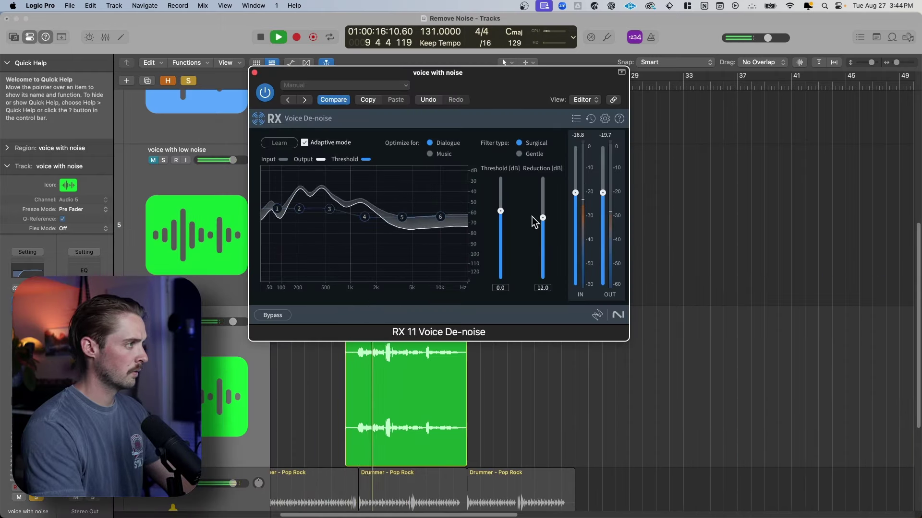
{"action": "left_click_drag", "start_coordinate": [500, 210], "coordinate": [541, 188]}
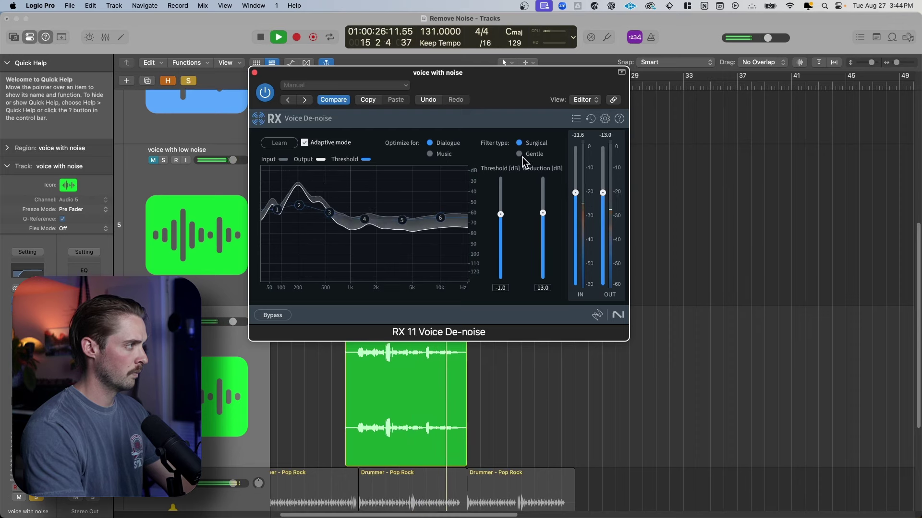
{"action": "key", "text": "space"}
- Move the de-noiser window aside and replay the vocal from bar 9
{"action": "left_click_drag", "start_coordinate": [373, 73], "coordinate": [499, 91]}
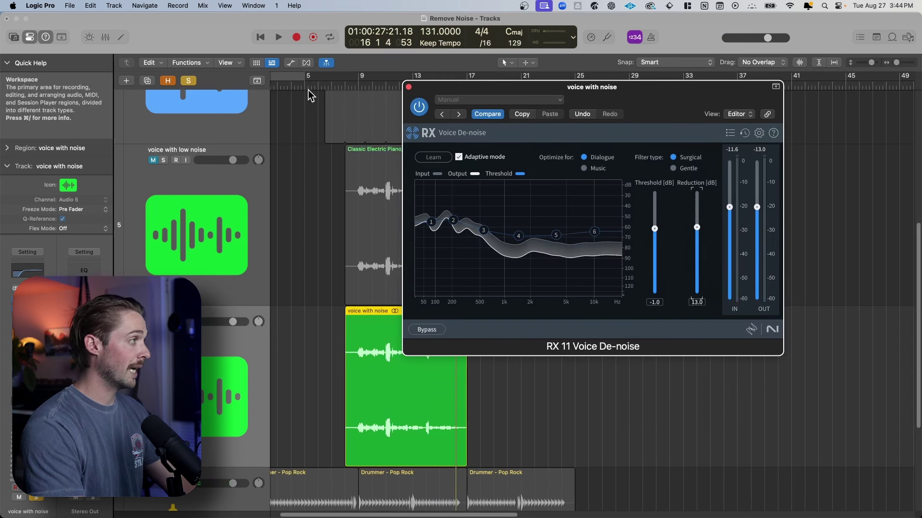
{"action": "left_click", "coordinate": [359, 86]}
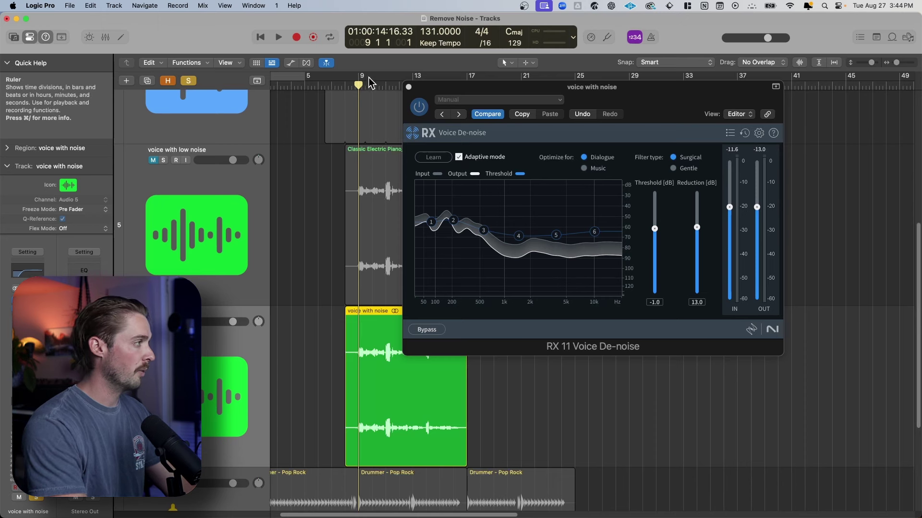
{"action": "key", "text": "space"}
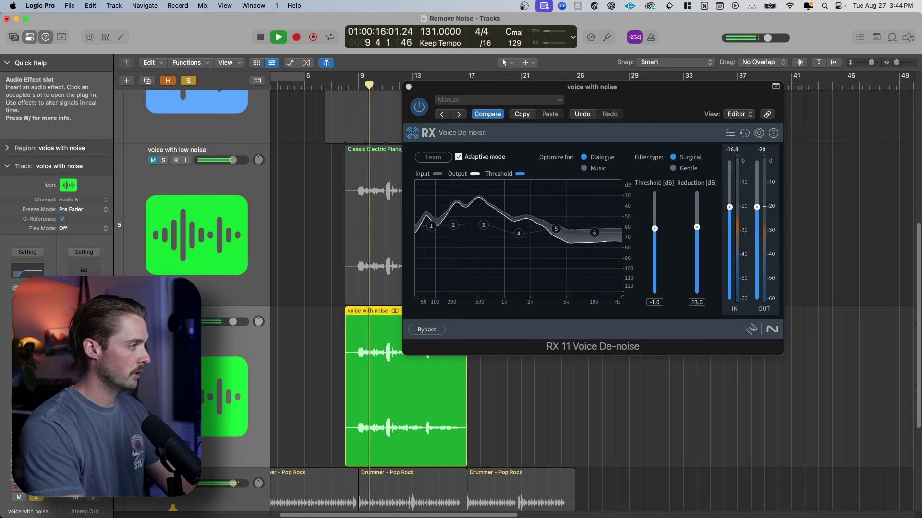